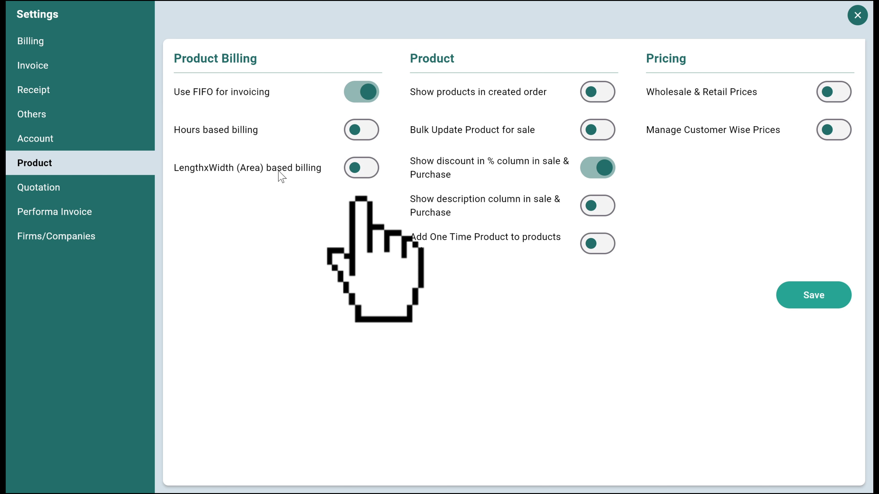
Step: Enable LengthxWidth (Area) based billing, keep Pcs as the piece name on invoices, and save the product settings
{"action": "left_click", "coordinate": [348, 170]}
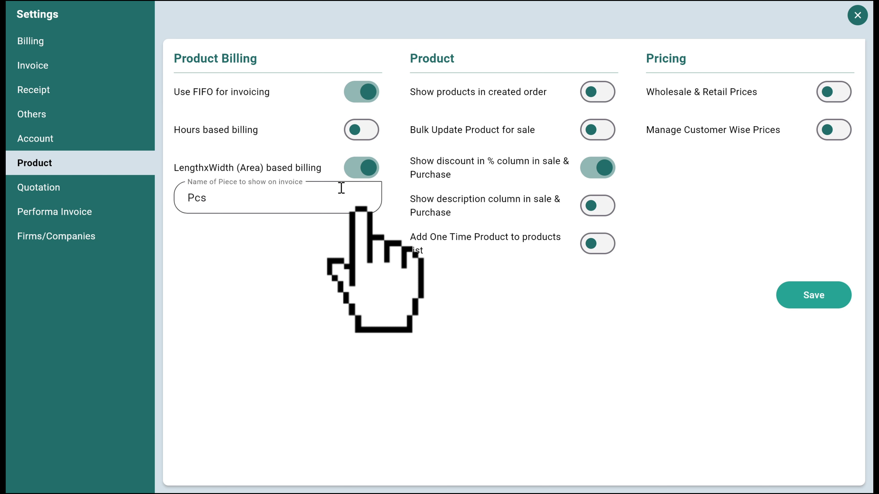
{"action": "left_click", "coordinate": [271, 207]}
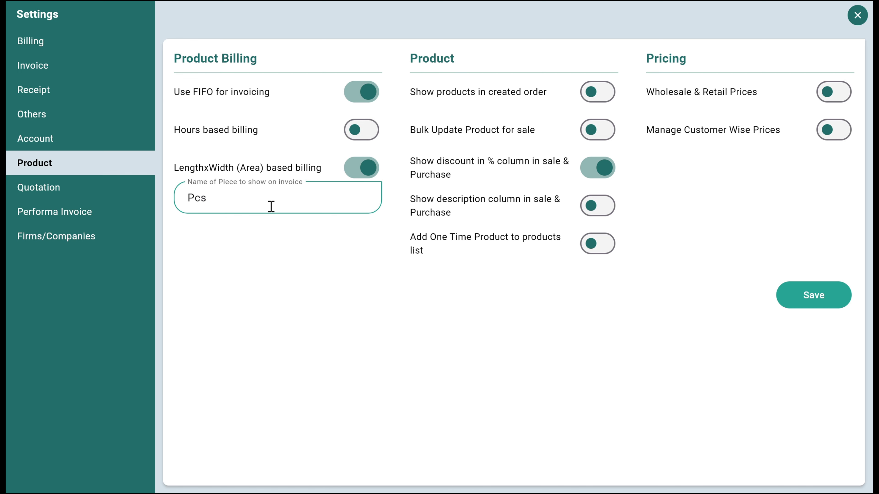
{"action": "left_click_drag", "start_coordinate": [208, 204], "coordinate": [173, 207]}
{"action": "left_click", "coordinate": [808, 307]}
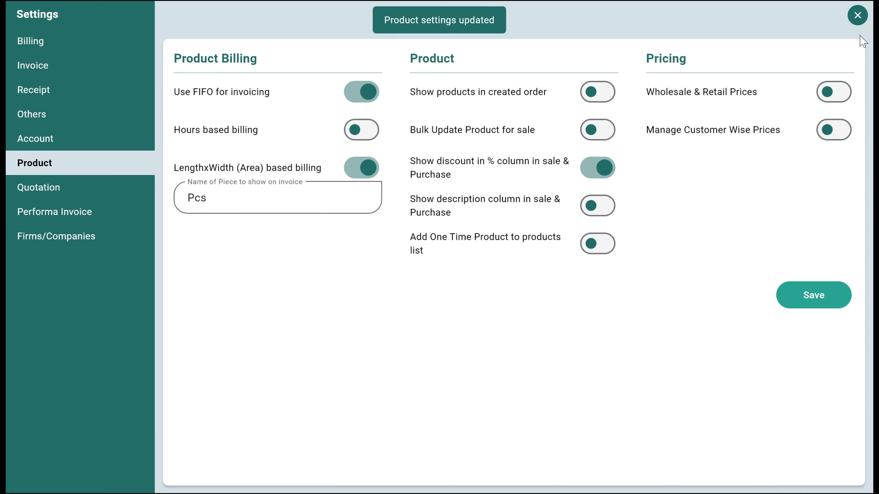
{"action": "left_click", "coordinate": [861, 18]}
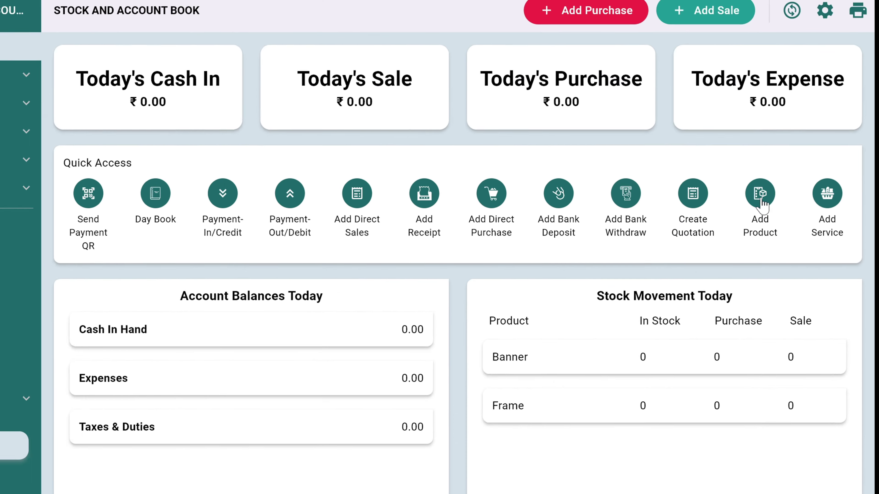
Step: Start a new product named Flex with Square_Feet as its unit of measurement
{"action": "left_click", "coordinate": [728, 238]}
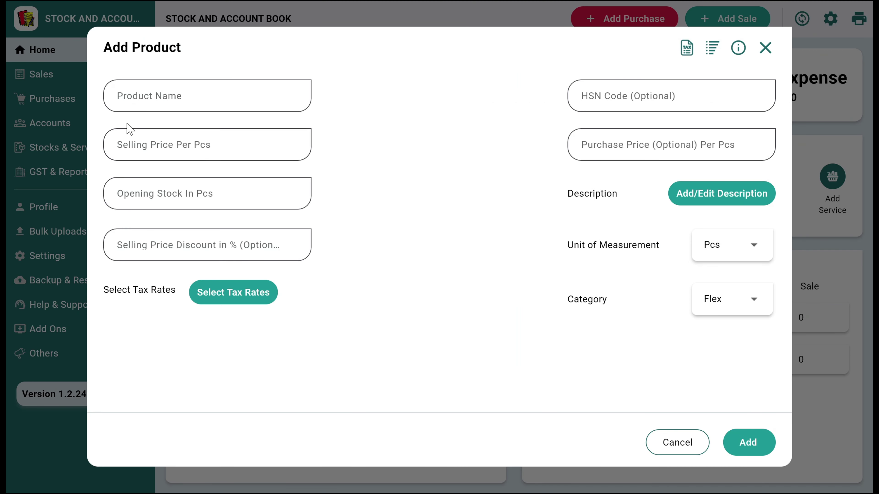
{"action": "left_click", "coordinate": [127, 103]}
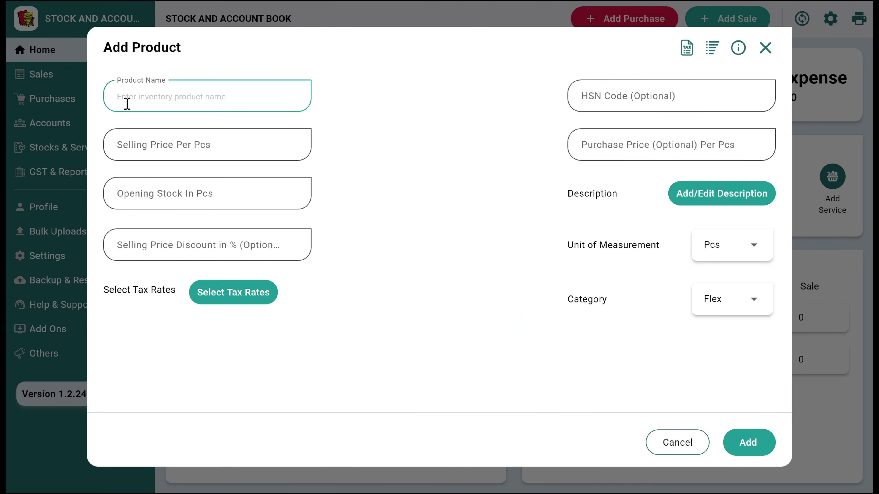
{"action": "type", "text": "Flex"}
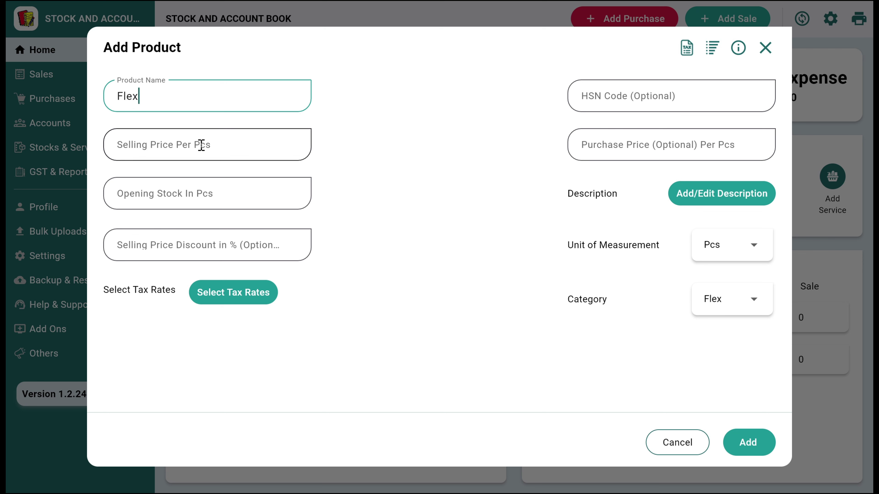
{"action": "left_click", "coordinate": [716, 257]}
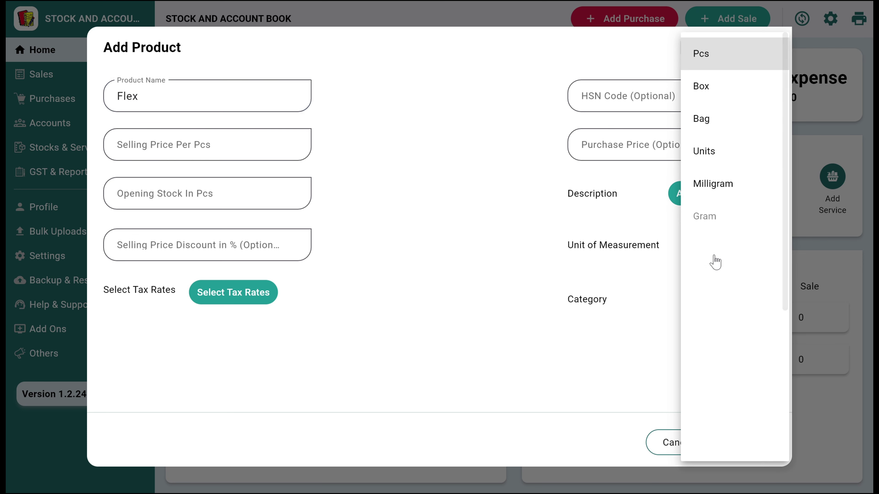
{"action": "scroll", "coordinate": [711, 282], "scroll_direction": "down", "scroll_amount": 2}
{"action": "scroll", "coordinate": [712, 284], "scroll_direction": "down", "scroll_amount": 2}
{"action": "left_click", "coordinate": [741, 315]}
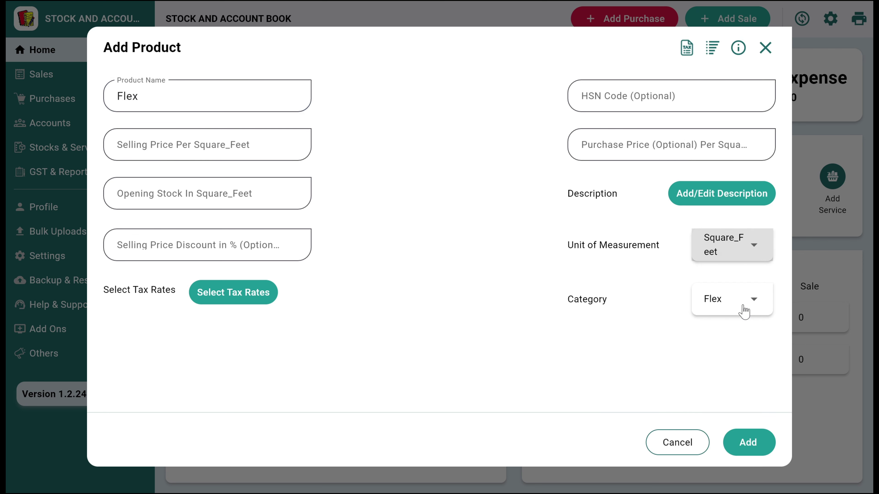
Step: Set Flex's selling price to 12, purchase price to 8 and opening stock to 100 square feet
{"action": "left_click", "coordinate": [176, 144]}
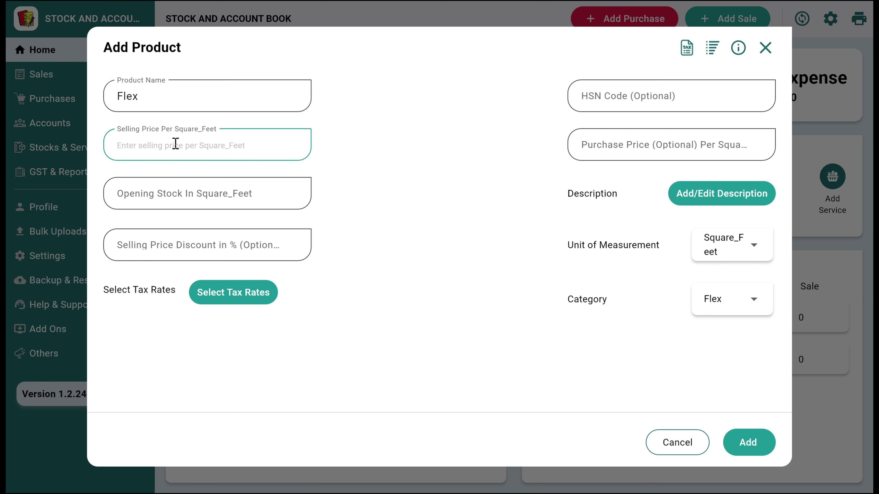
{"action": "type", "text": "12"}
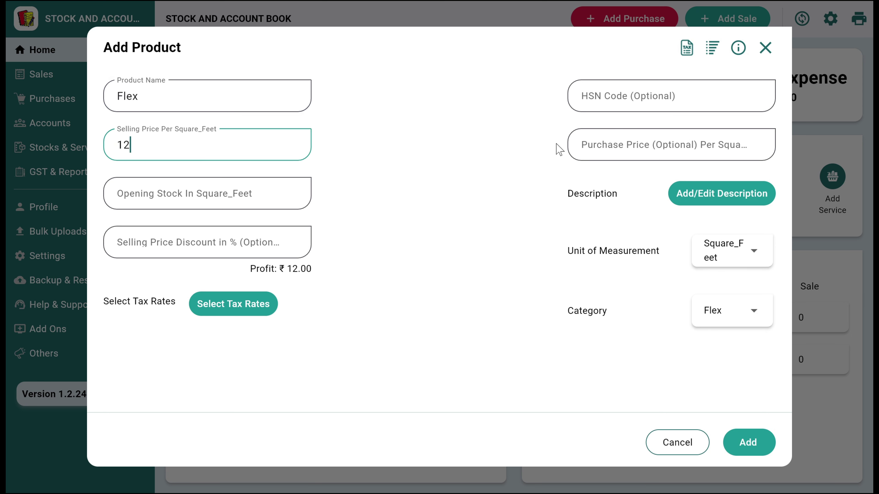
{"action": "left_click", "coordinate": [620, 149]}
{"action": "type", "text": "8"}
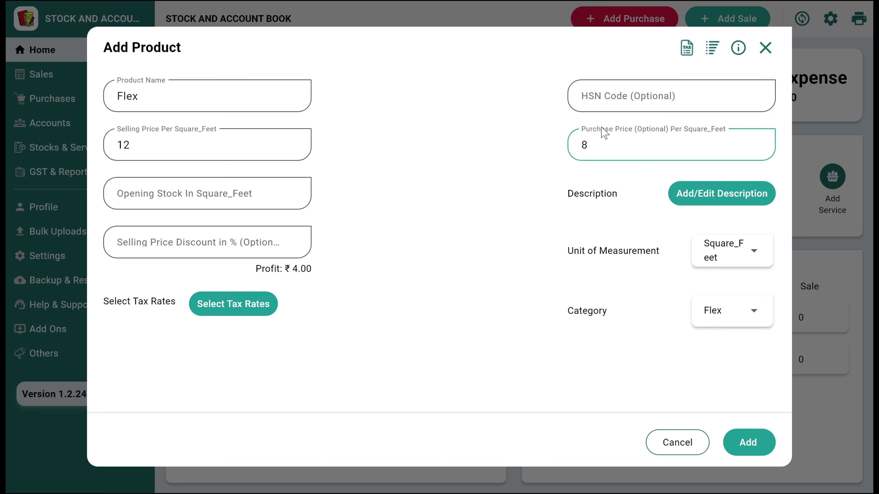
{"action": "left_click", "coordinate": [156, 193]}
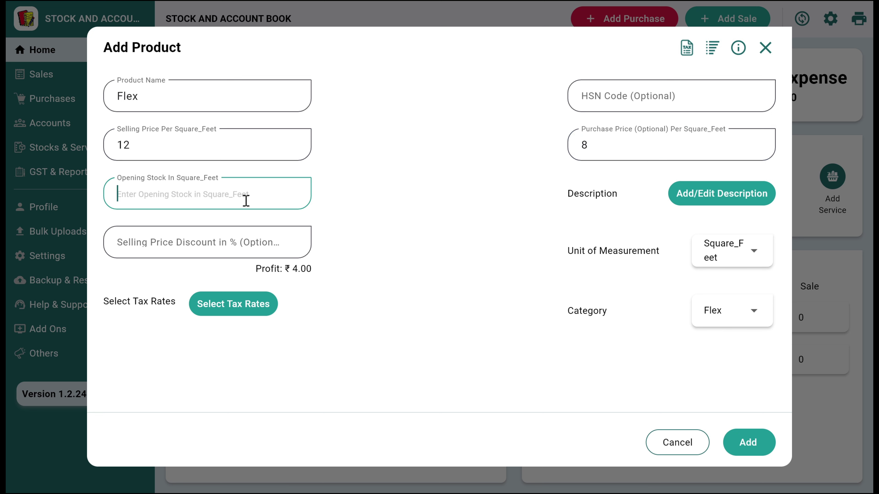
{"action": "type", "text": "100"}
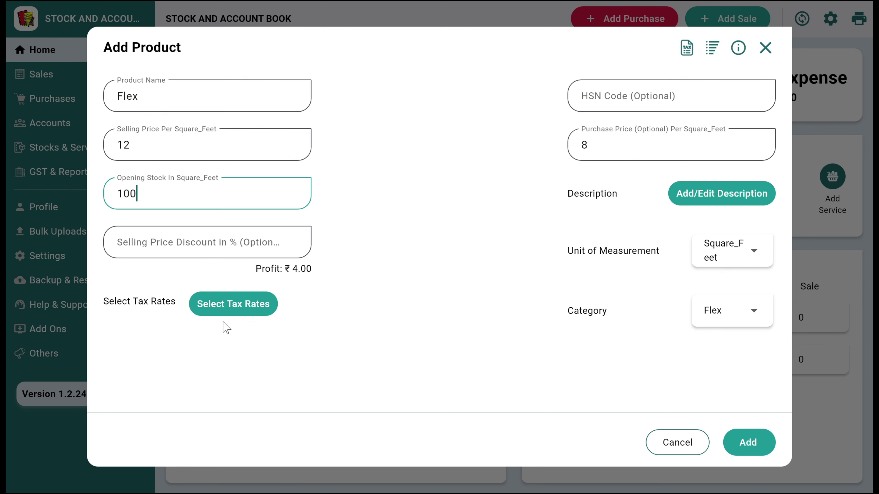
Step: Review the tax rate and description options without filling them in, and add the Flex product
{"action": "left_click", "coordinate": [240, 311]}
{"action": "scroll", "coordinate": [450, 283], "scroll_direction": "down", "scroll_amount": 5}
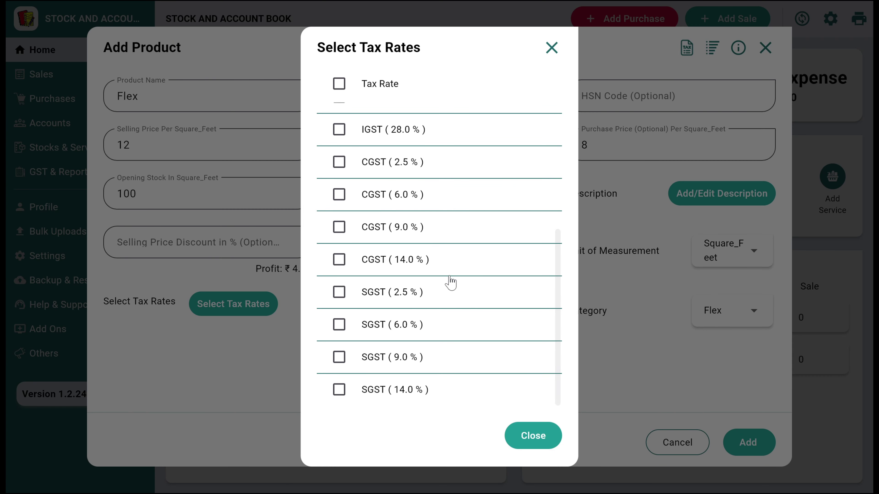
{"action": "scroll", "coordinate": [451, 282], "scroll_direction": "up", "scroll_amount": 5}
{"action": "left_click", "coordinate": [550, 433]}
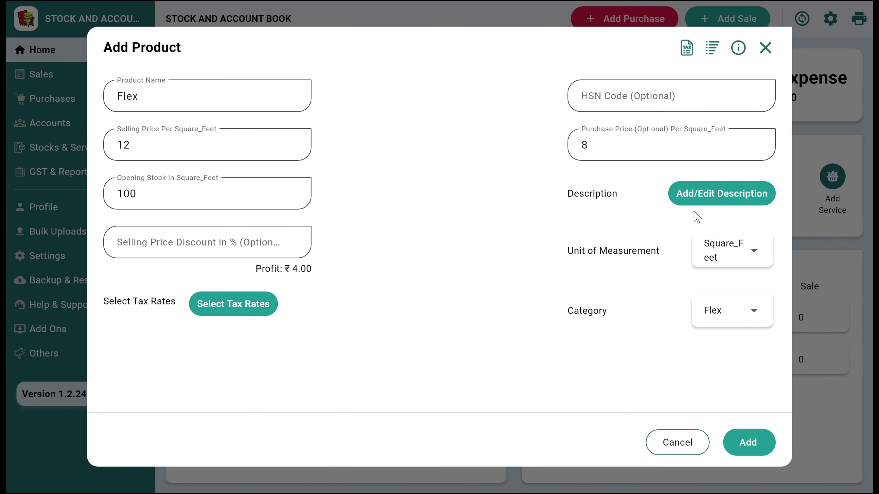
{"action": "left_click", "coordinate": [700, 196]}
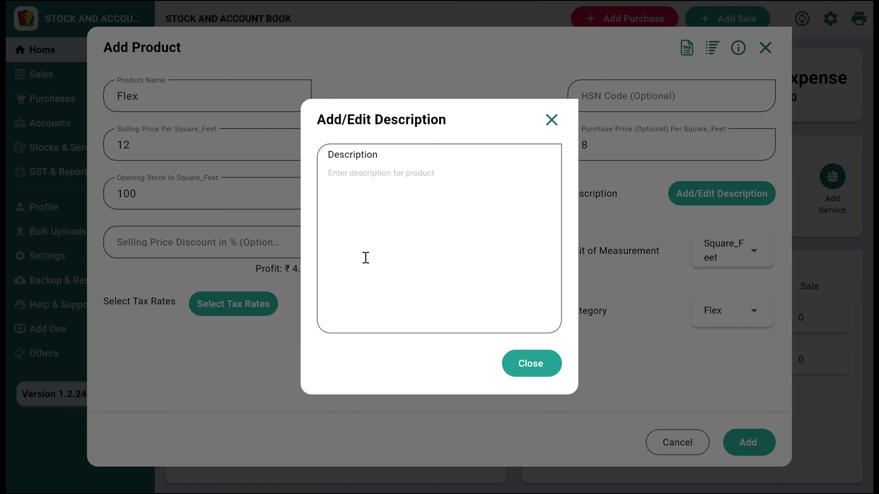
{"action": "left_click", "coordinate": [543, 364]}
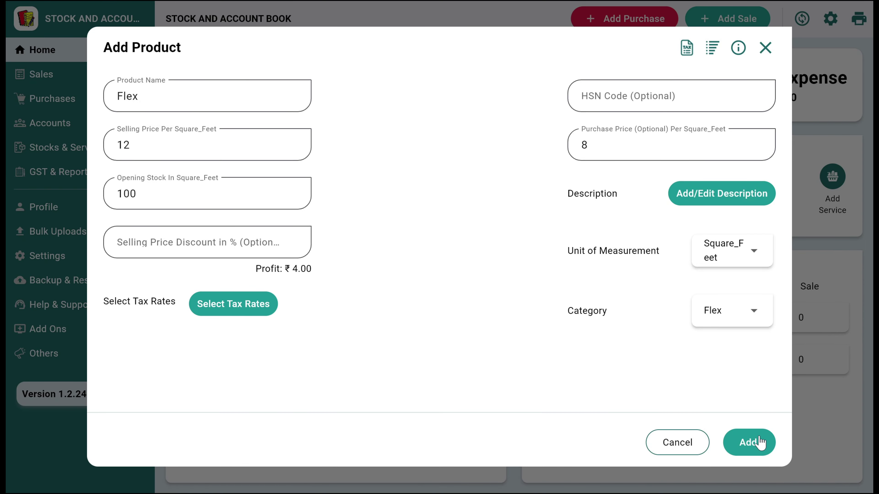
{"action": "left_click", "coordinate": [748, 442]}
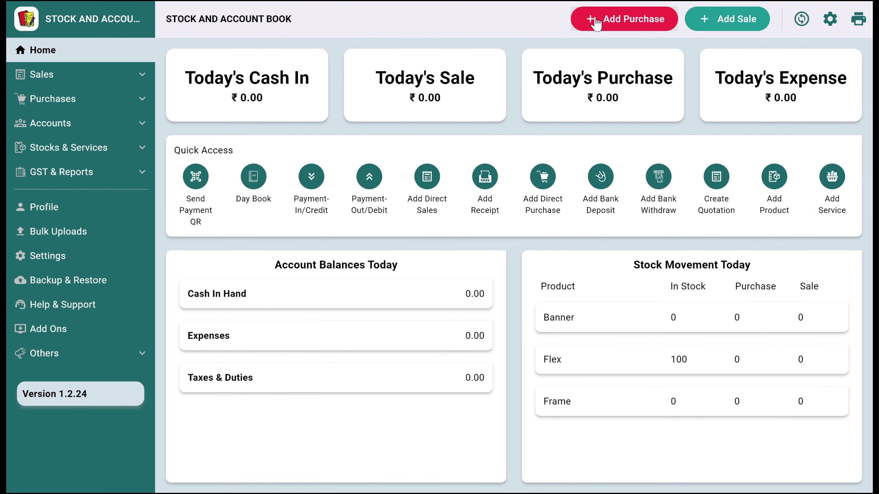
Step: Start a new purchase entry and add a seller named BAC COmpany
{"action": "left_click", "coordinate": [595, 23]}
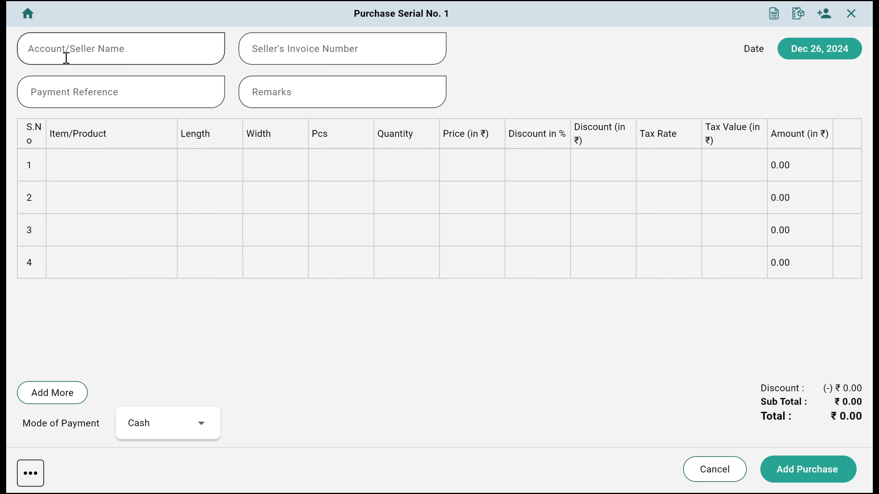
{"action": "left_click", "coordinate": [56, 54]}
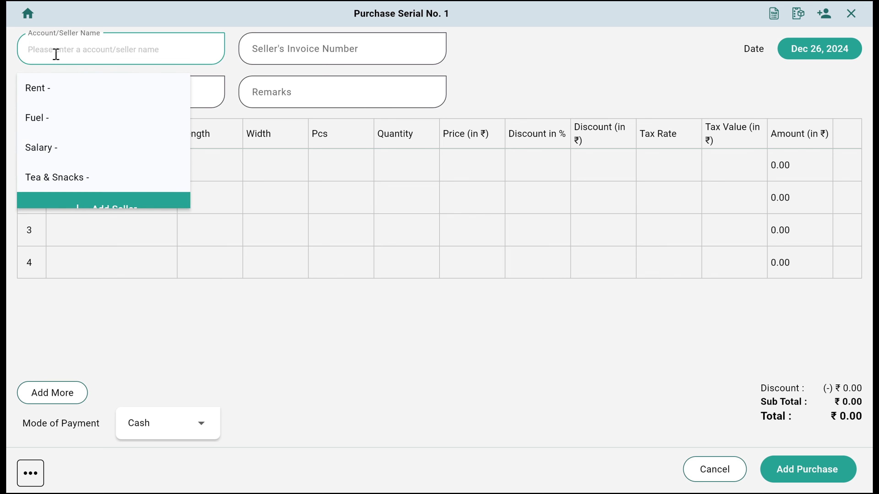
{"action": "scroll", "coordinate": [66, 112], "scroll_direction": "down", "scroll_amount": 1}
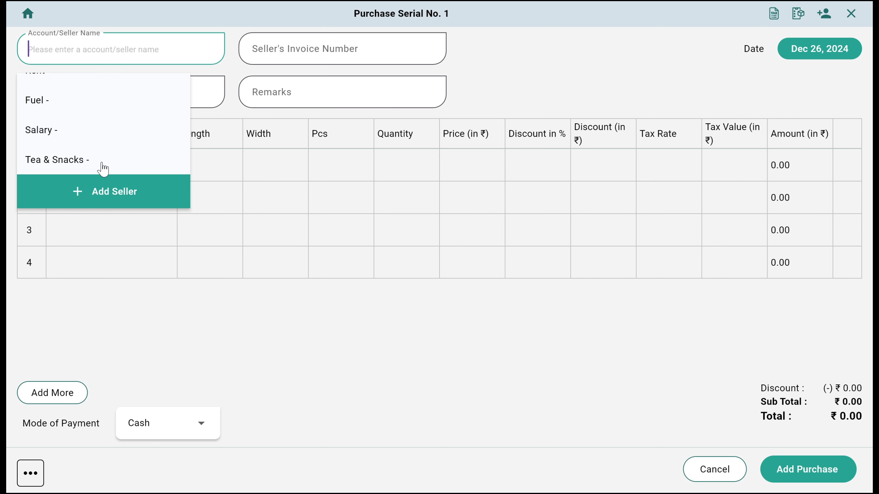
{"action": "left_click", "coordinate": [116, 204]}
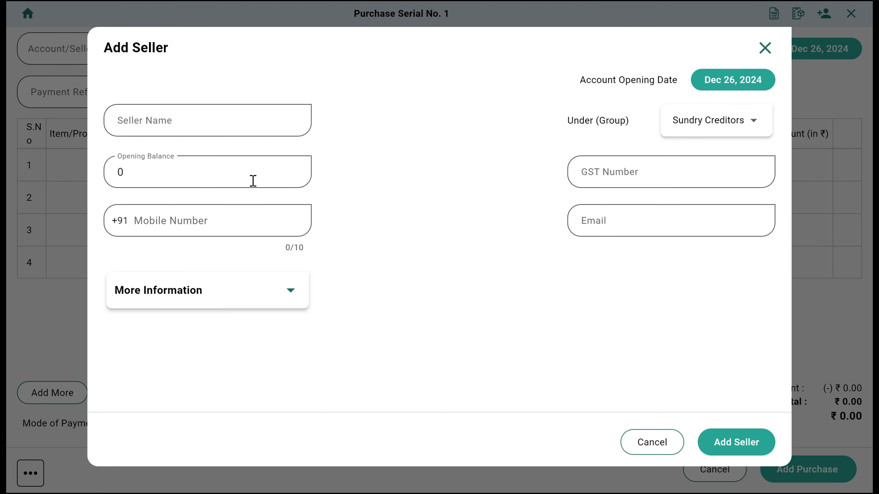
{"action": "left_click", "coordinate": [195, 115]}
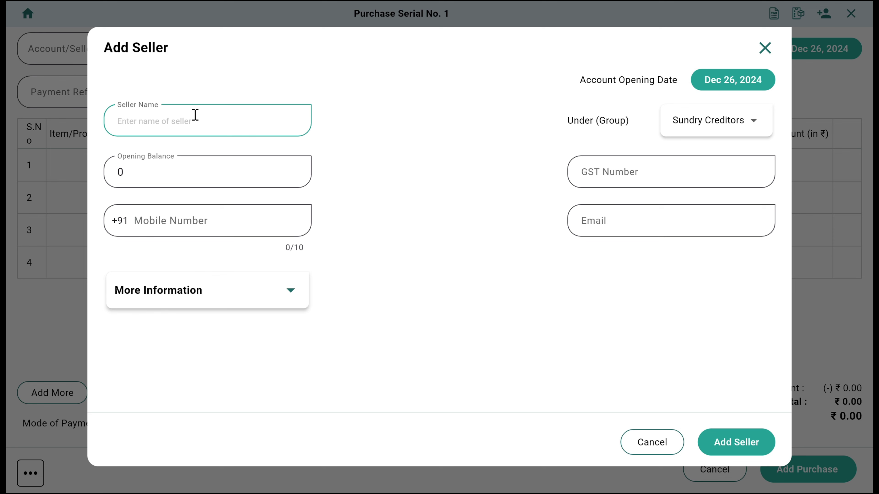
{"action": "type", "text": "BAC COmpany"}
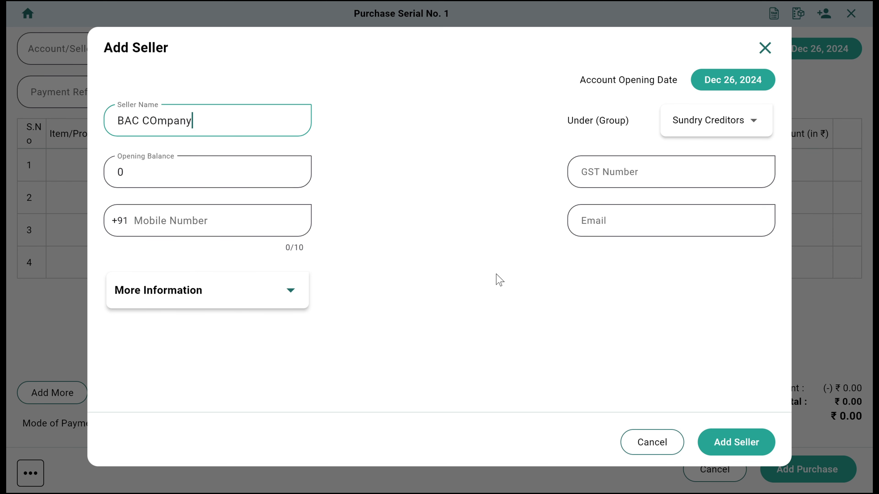
{"action": "left_click", "coordinate": [749, 448]}
Step: Choose BAC COmpany as the seller for the purchase
{"action": "left_click", "coordinate": [137, 62]}
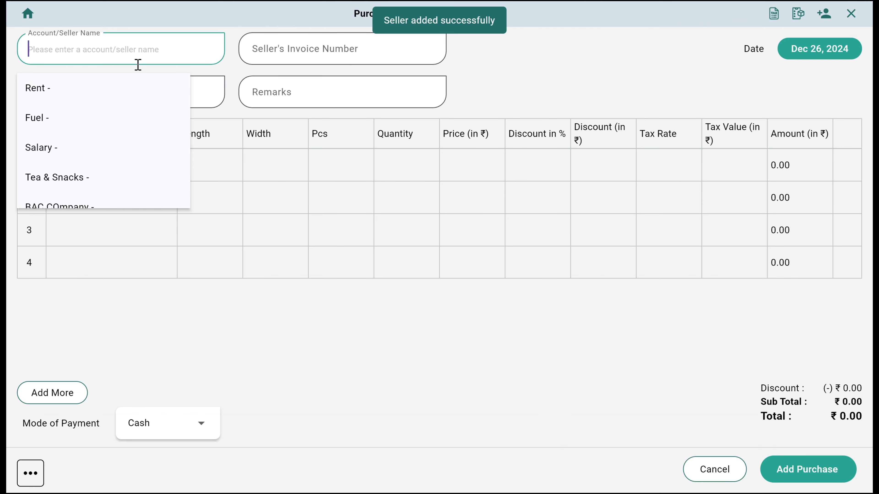
{"action": "type", "text": "ba"}
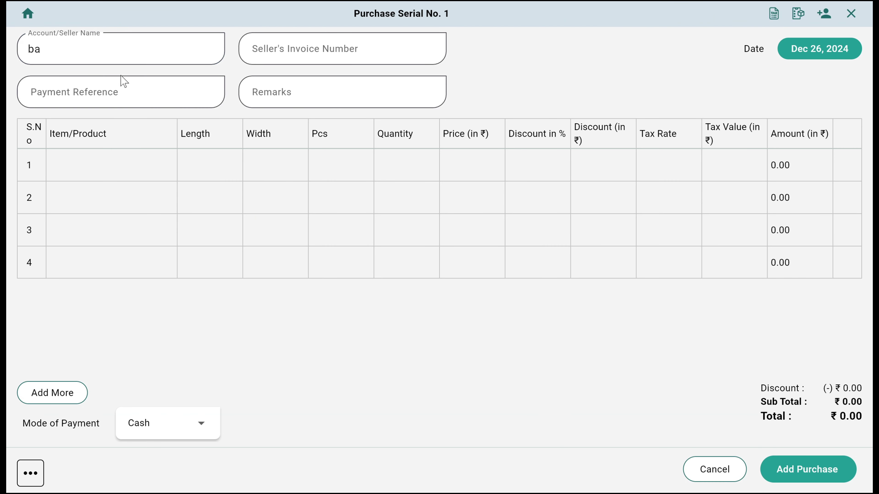
{"action": "left_click", "coordinate": [96, 44]}
{"action": "left_click", "coordinate": [81, 91]}
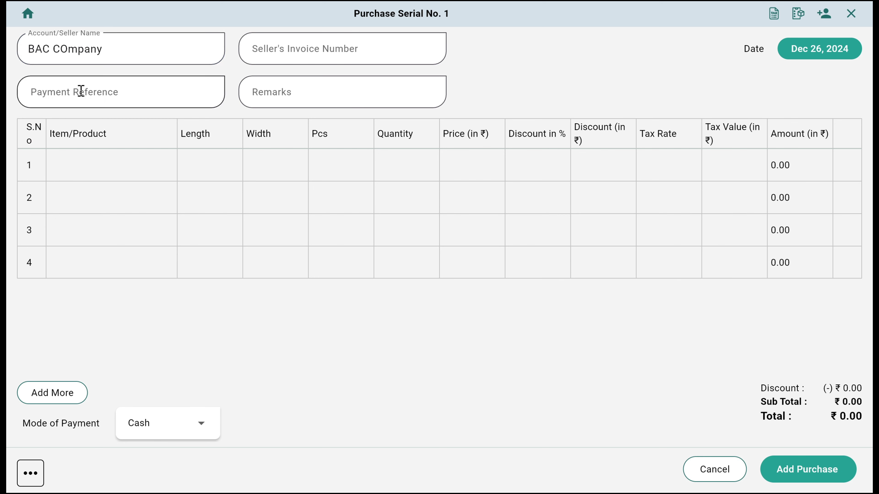
Step: Enter Banner as the first purchase item with length 10, width 8 and 10 pcs, and save the purchase
{"action": "left_click", "coordinate": [87, 159]}
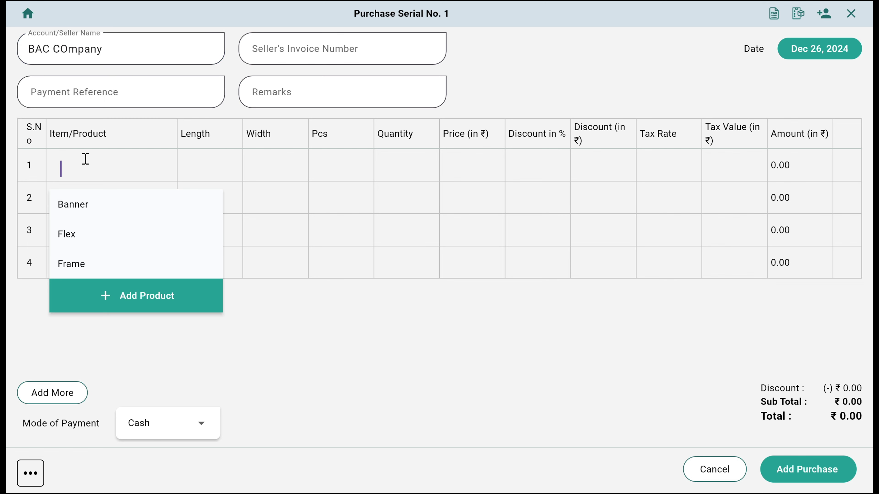
{"action": "left_click", "coordinate": [87, 204]}
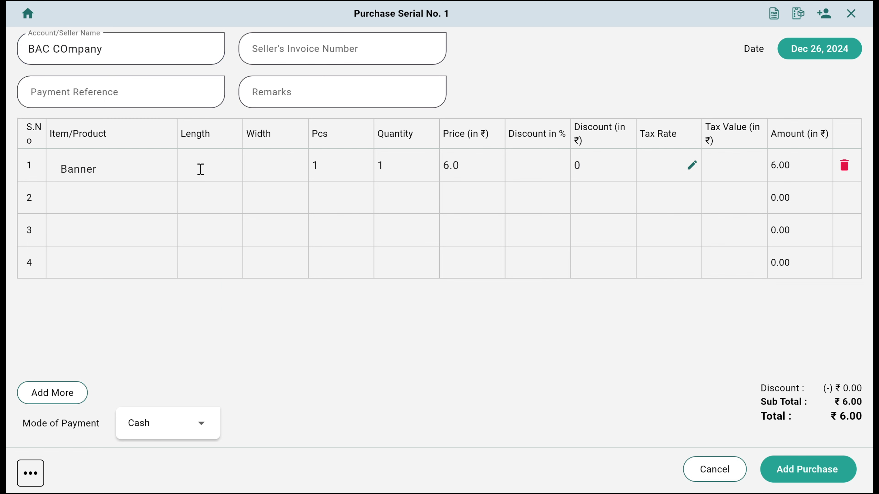
{"action": "type", "text": "10"}
{"action": "key", "text": "Tab"}
{"action": "type", "text": "8"}
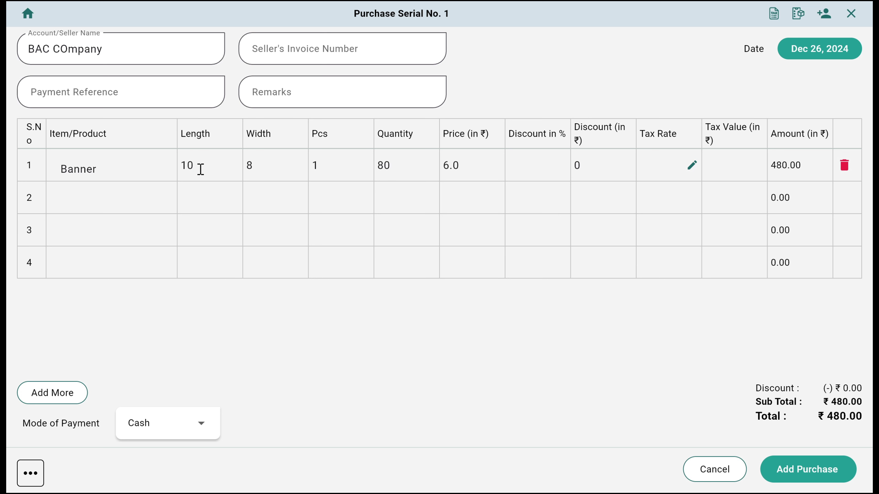
{"action": "left_click", "coordinate": [327, 165]}
{"action": "type", "text": "0"}
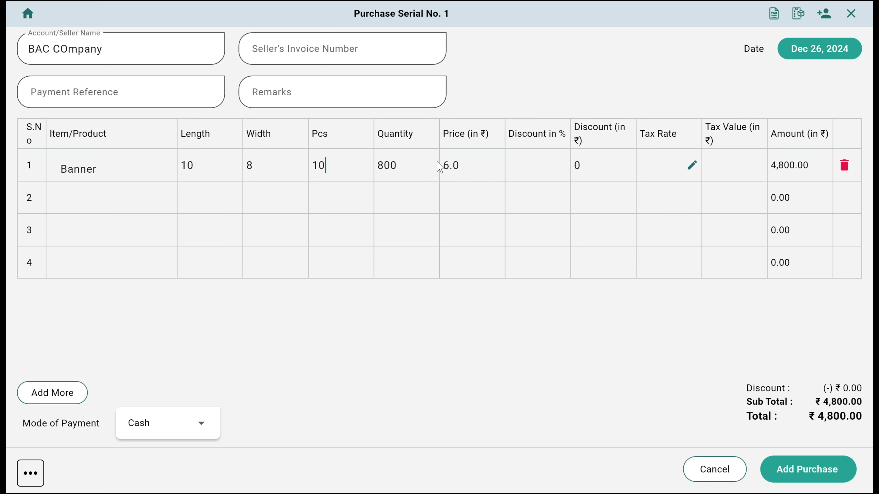
{"action": "left_click_drag", "start_coordinate": [478, 163], "coordinate": [399, 163]}
{"action": "left_click", "coordinate": [820, 476]}
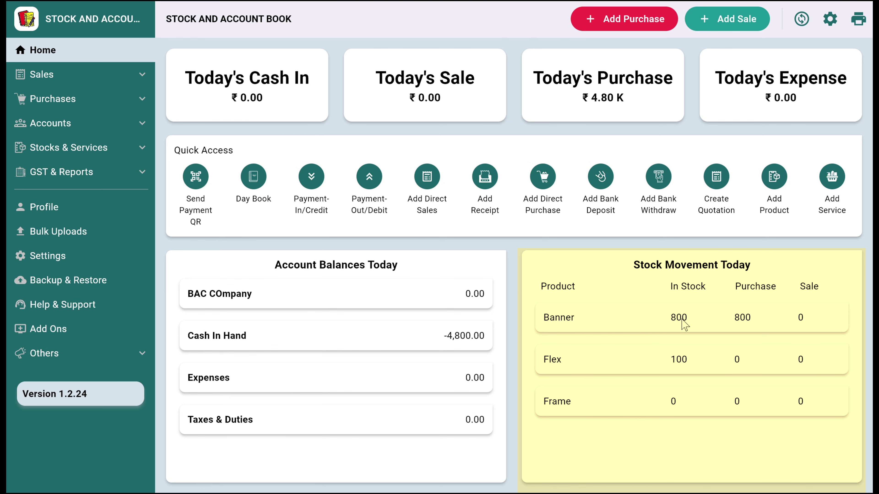
Step: Open the products list under stocks and services to check prices, stock and units of measurement
{"action": "left_click", "coordinate": [84, 149]}
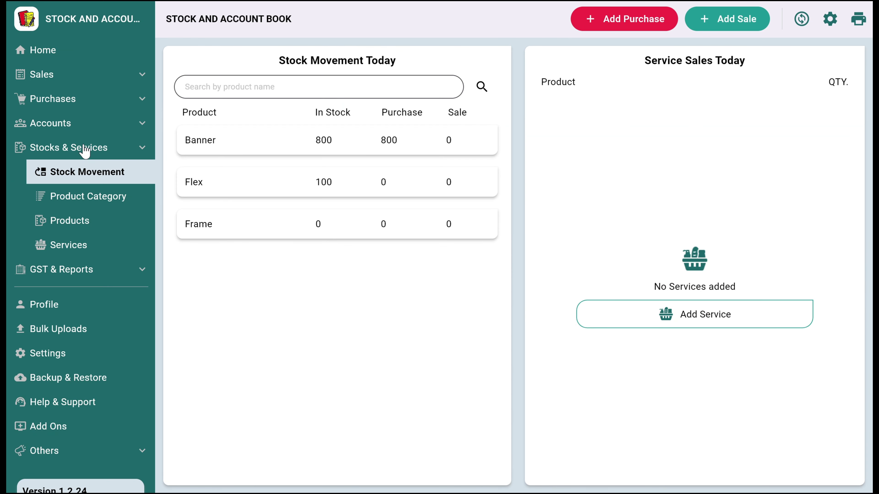
{"action": "left_click", "coordinate": [94, 222]}
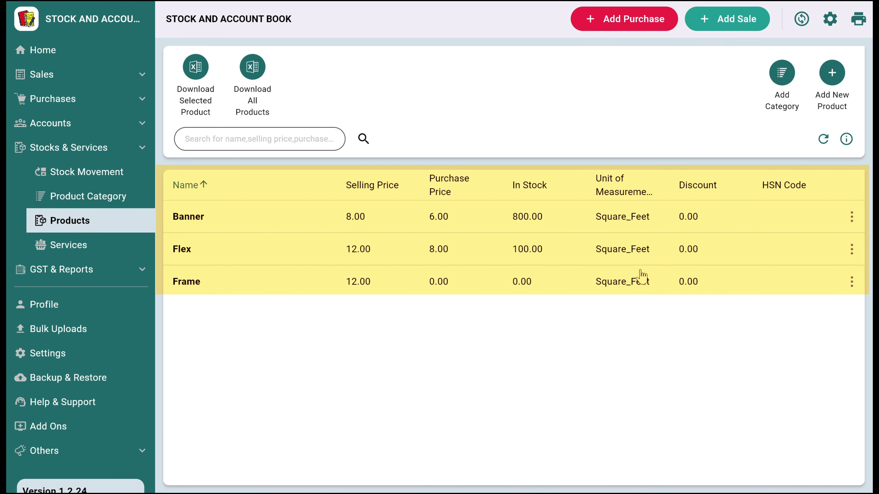
Step: View the Banner product's details to check its prices, unit of measurement and category, and close them
{"action": "left_click", "coordinate": [660, 225]}
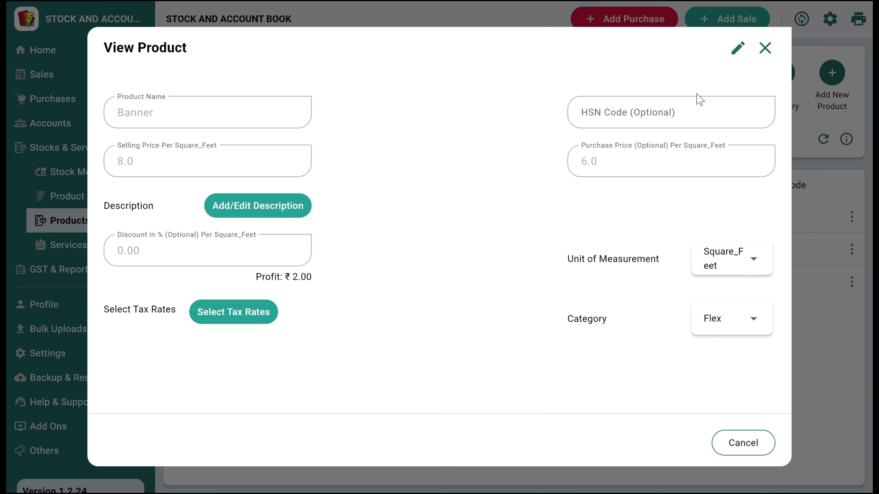
{"action": "left_click", "coordinate": [766, 49]}
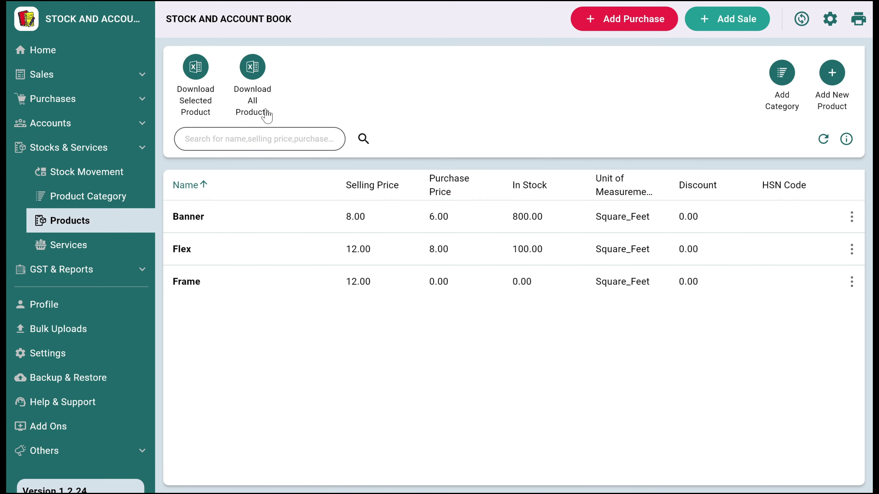
Step: Start a new sale from the home page and add a customer named ABC
{"action": "left_click", "coordinate": [67, 55]}
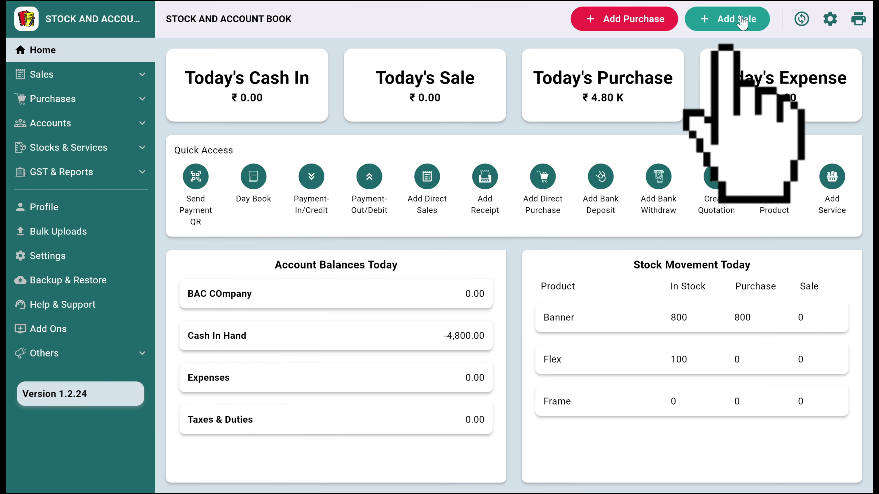
{"action": "left_click", "coordinate": [742, 19]}
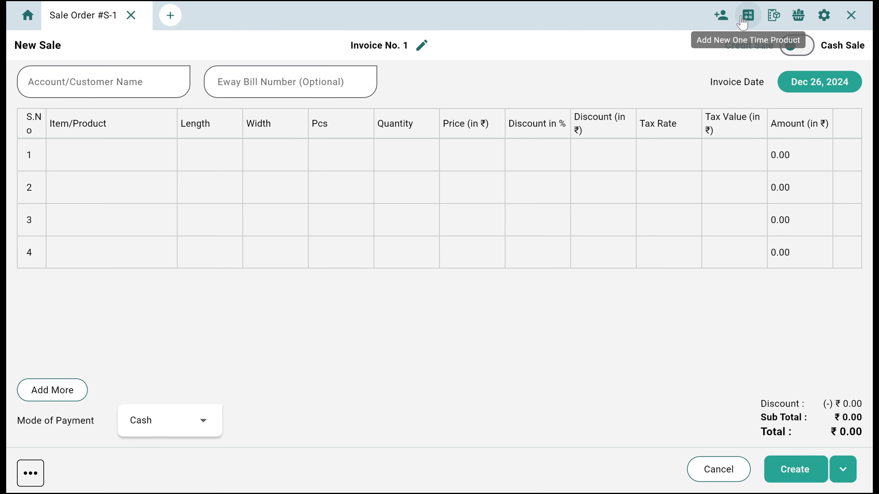
{"action": "left_click", "coordinate": [56, 82]}
{"action": "scroll", "coordinate": [122, 140], "scroll_direction": "down", "scroll_amount": 2}
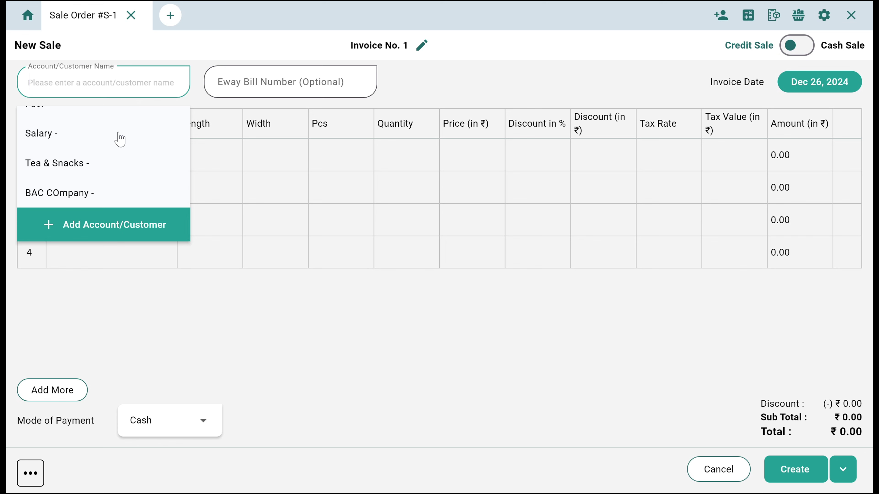
{"action": "left_click", "coordinate": [105, 235]}
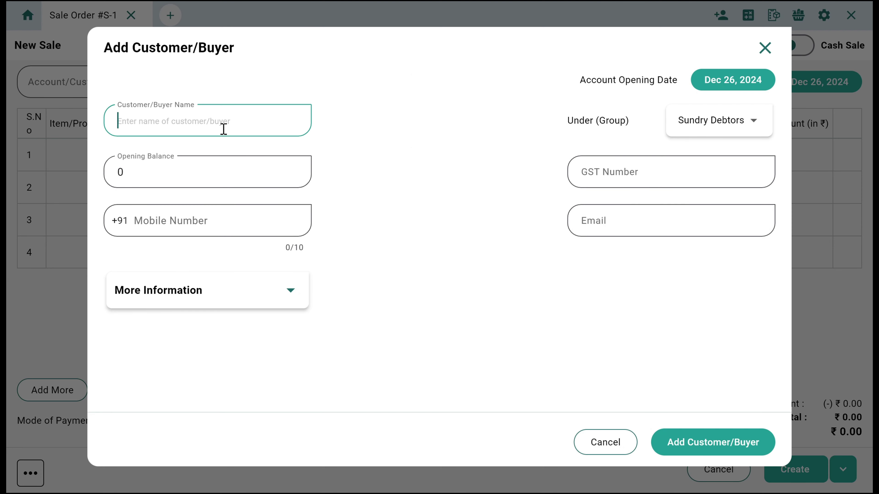
{"action": "type", "text": "ABC"}
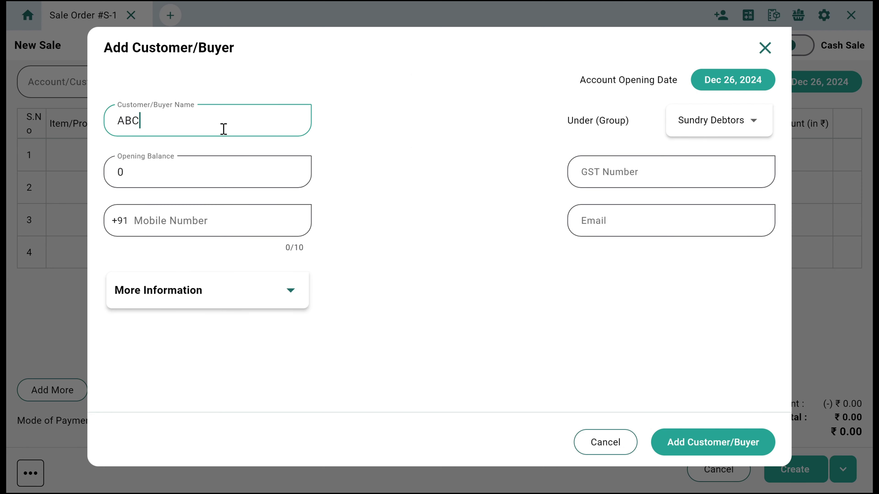
{"action": "left_click", "coordinate": [702, 444]}
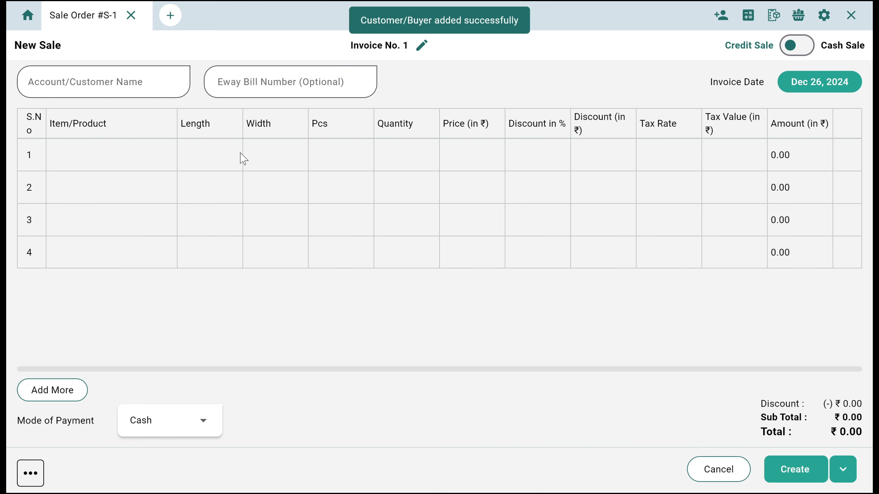
Step: Choose ABC as the customer for the sale and look over the additional charge and detail options
{"action": "left_click", "coordinate": [115, 82]}
{"action": "type", "text": "ab"}
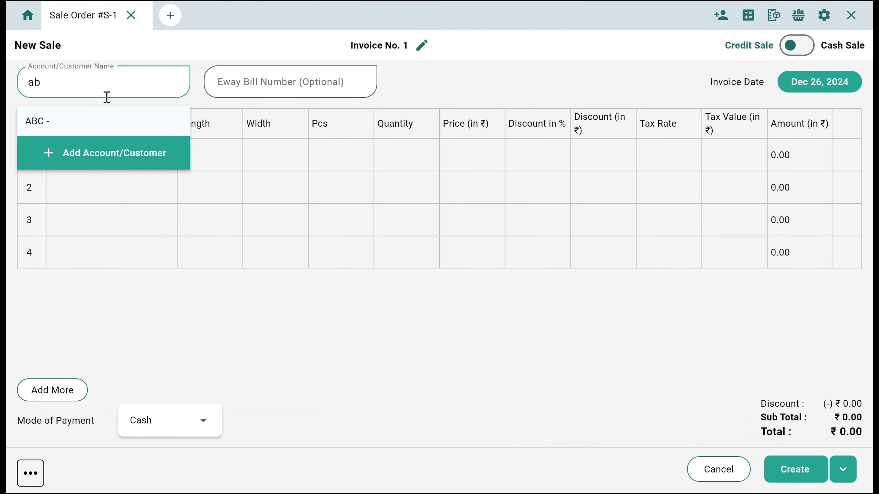
{"action": "left_click", "coordinate": [73, 130]}
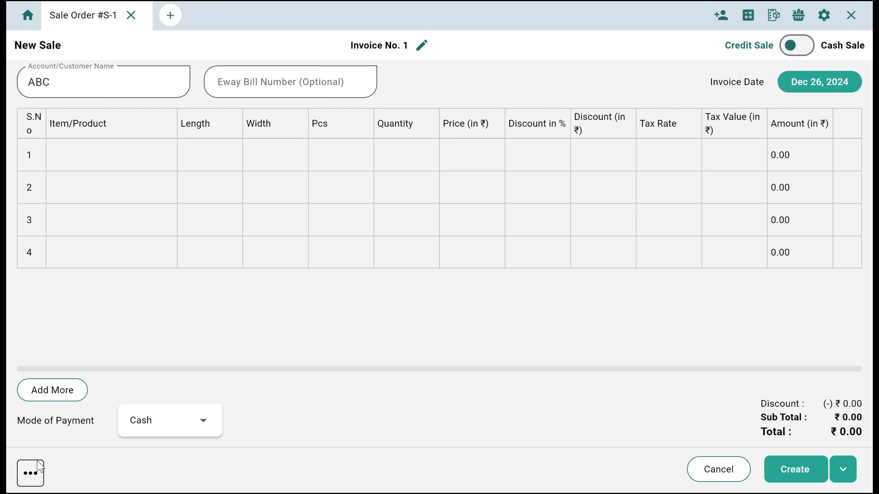
{"action": "left_click", "coordinate": [31, 473]}
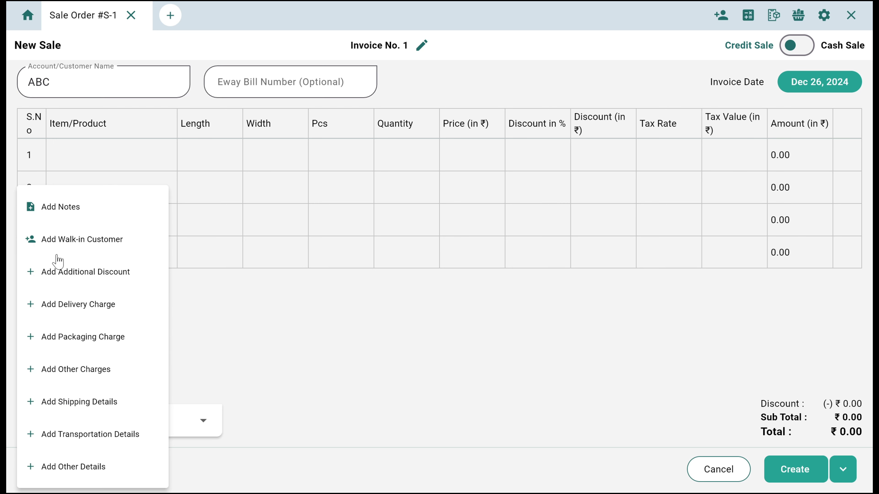
{"action": "left_click", "coordinate": [393, 303]}
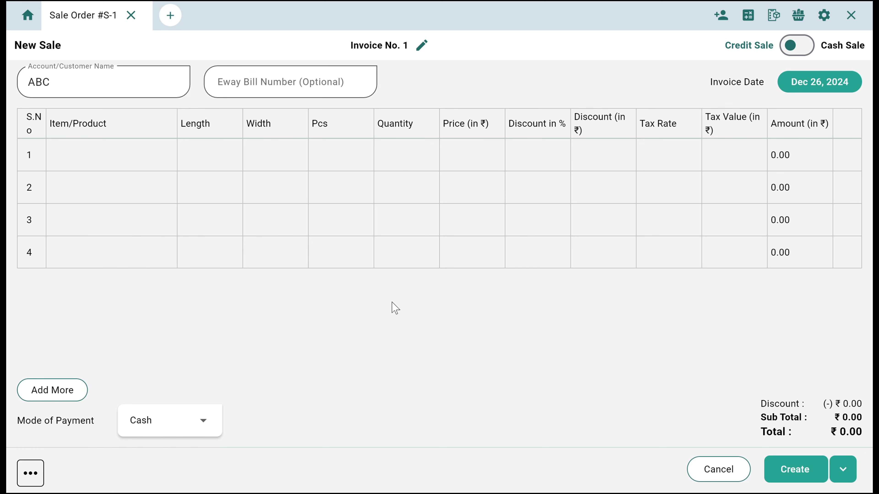
Step: Enter Banner as the first sale item with length 5, width 3 and 10 pcs
{"action": "left_click", "coordinate": [118, 151]}
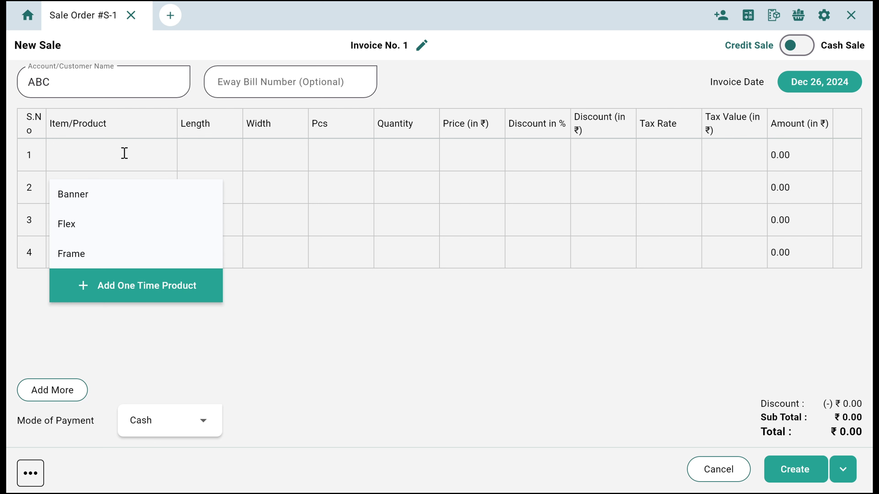
{"action": "left_click", "coordinate": [122, 195]}
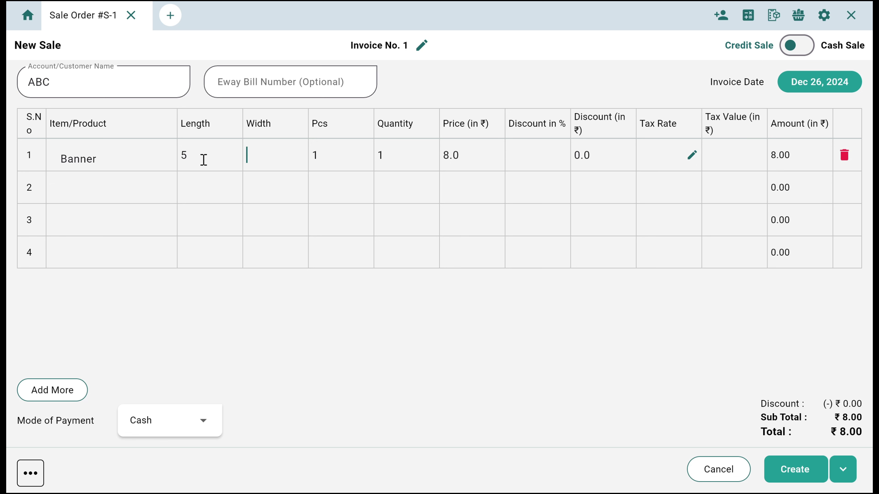
{"action": "type", "text": "3"}
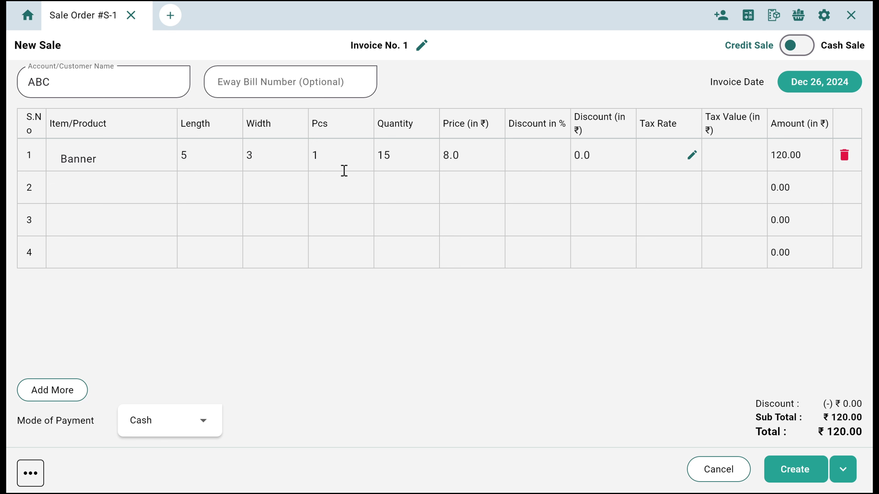
{"action": "type", "text": "0"}
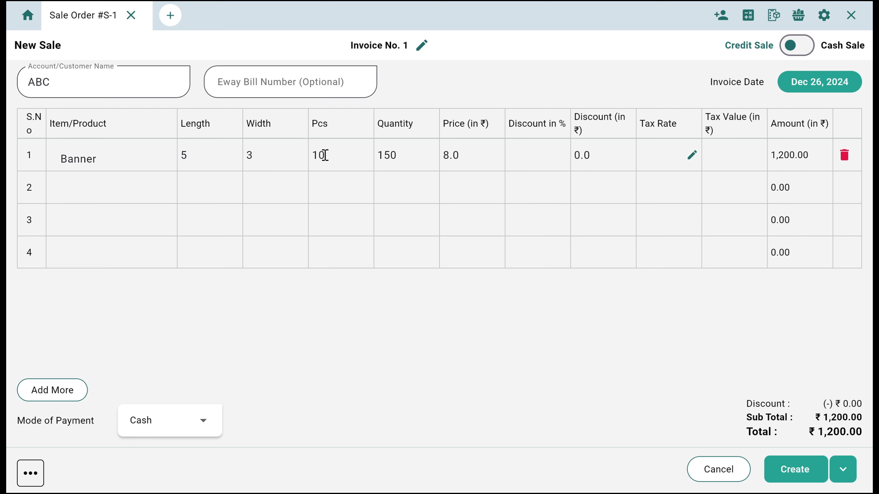
Step: Enter Frame as the second sale item with length 5, width 3 and 10 pcs
{"action": "left_click", "coordinate": [125, 195]}
{"action": "left_click", "coordinate": [100, 285]}
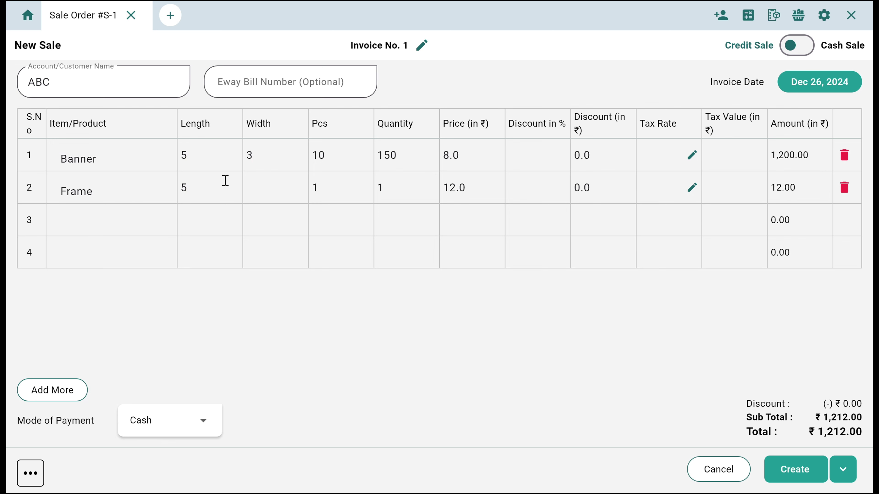
{"action": "type", "text": "3"}
{"action": "left_click", "coordinate": [320, 178]}
{"action": "type", "text": "0"}
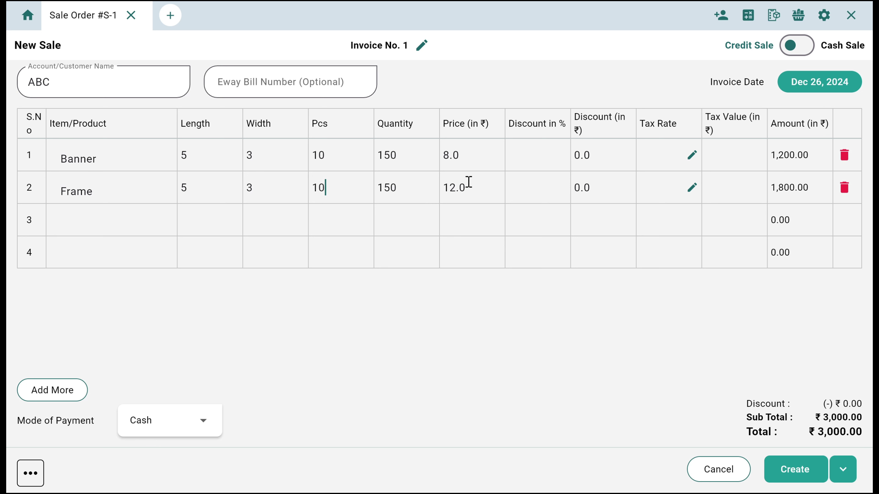
Step: Set the selling price to 9 for Banner and 11 for Frame in this sale
{"action": "left_click_drag", "start_coordinate": [475, 152], "coordinate": [423, 157]}
{"action": "type", "text": "9"}
{"action": "left_click_drag", "start_coordinate": [478, 185], "coordinate": [435, 196]}
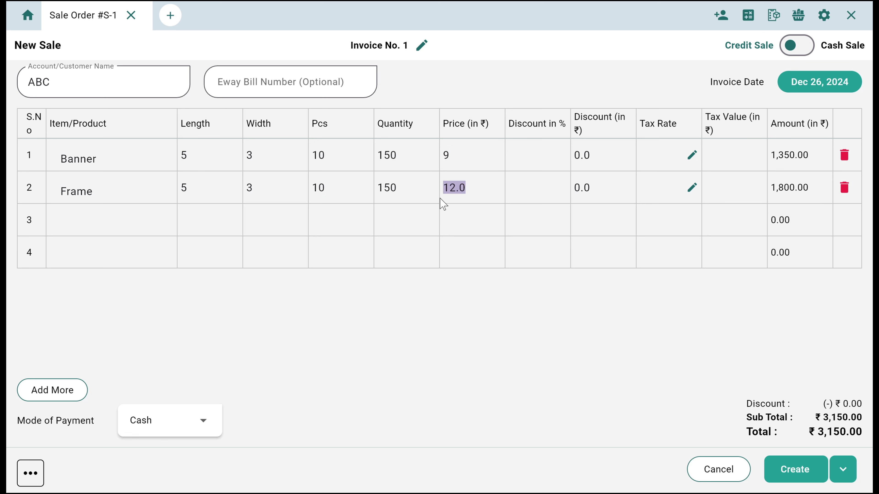
{"action": "type", "text": "11"}
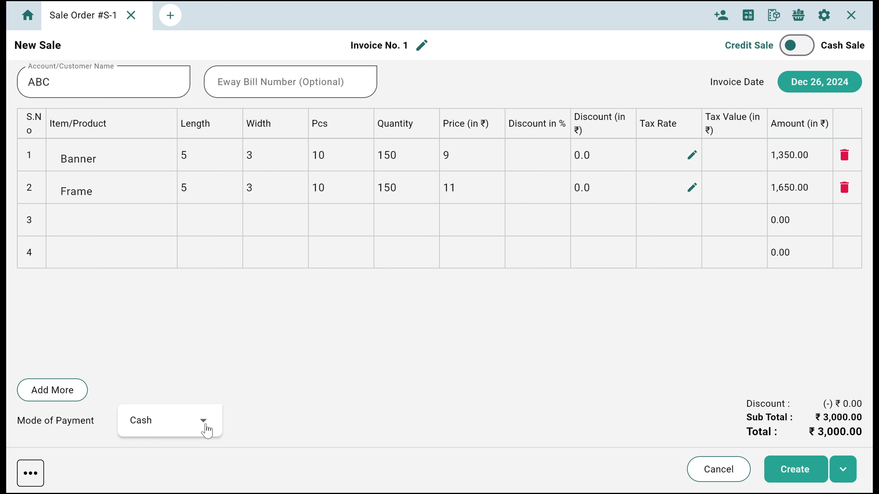
Step: Set the sale's mode of payment to Parts and review the additional charge and detail options
{"action": "left_click", "coordinate": [199, 430]}
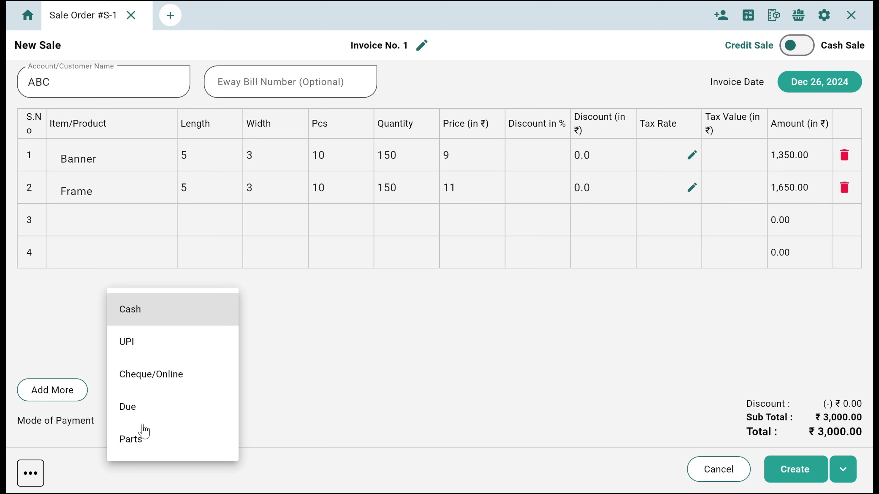
{"action": "left_click", "coordinate": [171, 449]}
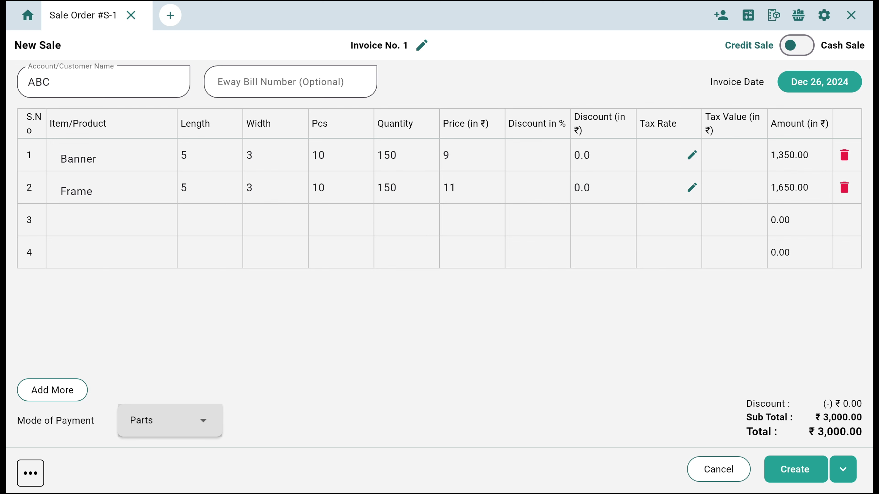
{"action": "left_click", "coordinate": [21, 478]}
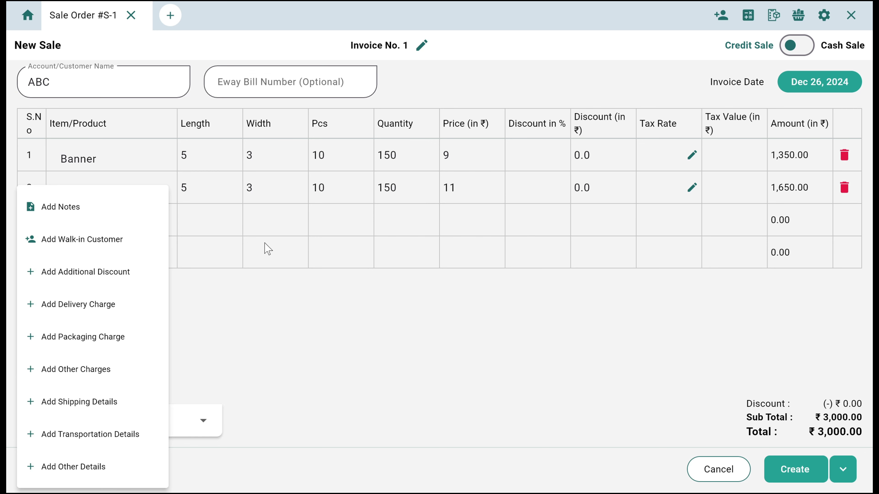
{"action": "left_click", "coordinate": [401, 307]}
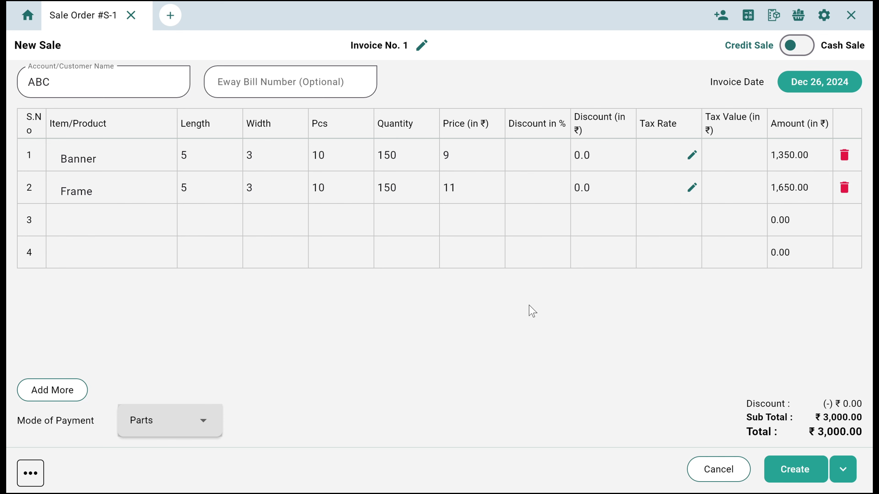
Step: Create the sale invoice with 500 received in cash as part payment
{"action": "left_click", "coordinate": [808, 477]}
{"action": "left_click", "coordinate": [473, 272]}
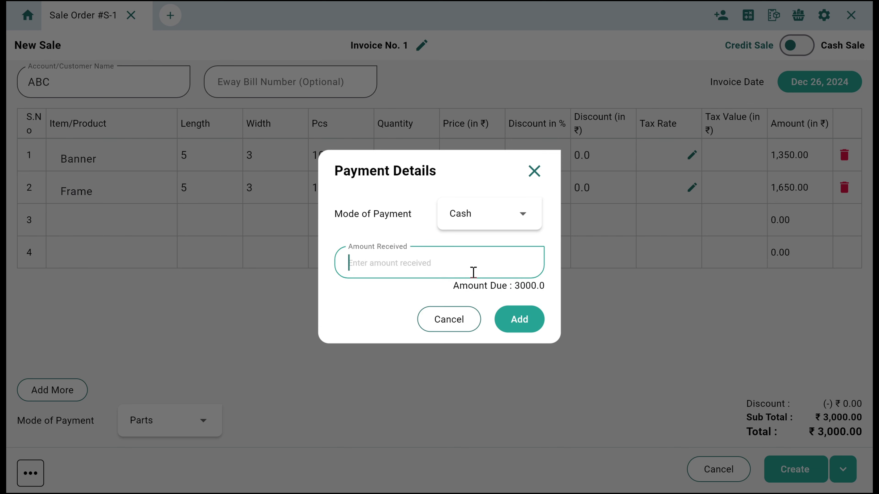
{"action": "type", "text": "500"}
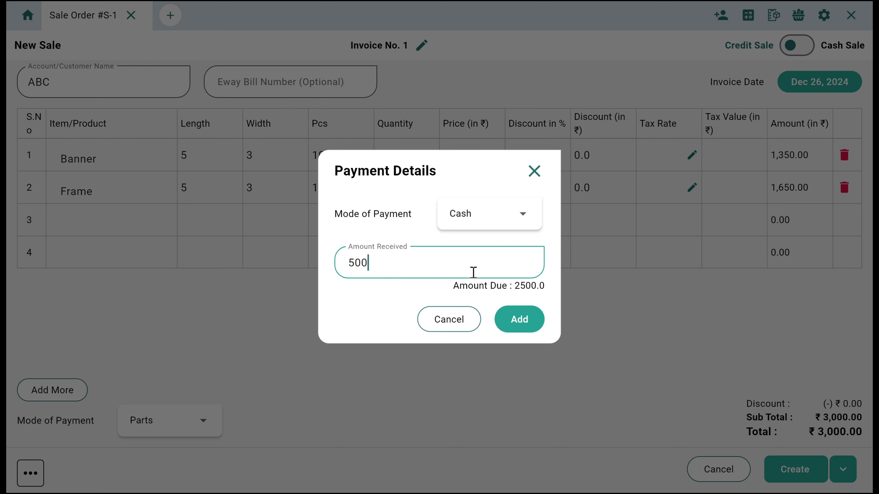
{"action": "left_click", "coordinate": [520, 319]}
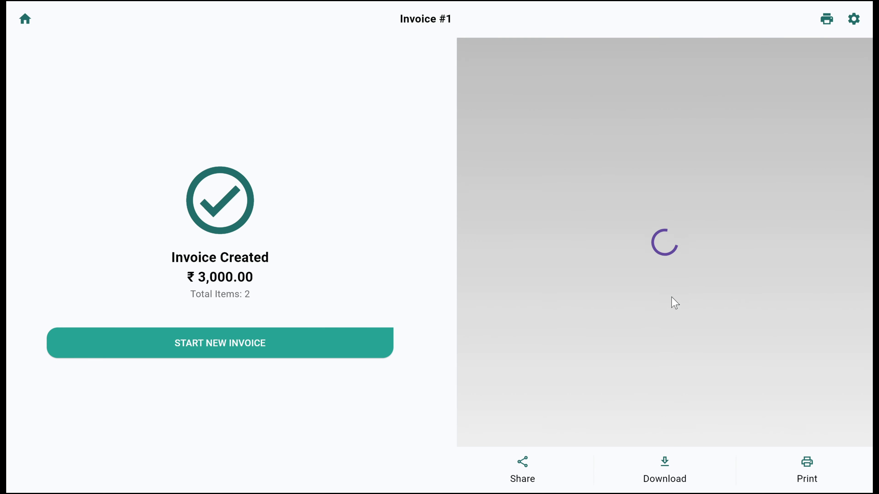
Step: Examine the invoice preview for item sizes, quantities, rates, received and due amounts, and header details
{"action": "scroll", "coordinate": [658, 349], "scroll_direction": "down", "scroll_amount": 5}
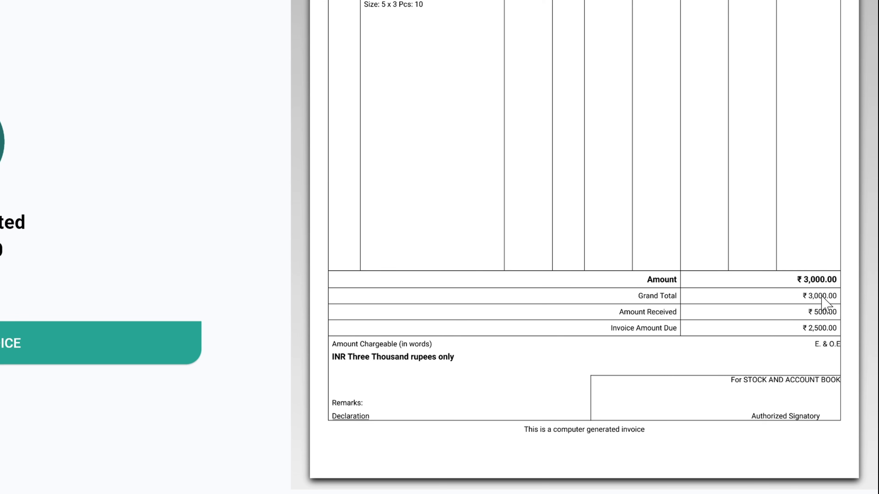
{"action": "scroll", "coordinate": [516, 395], "scroll_direction": "up", "scroll_amount": 8}
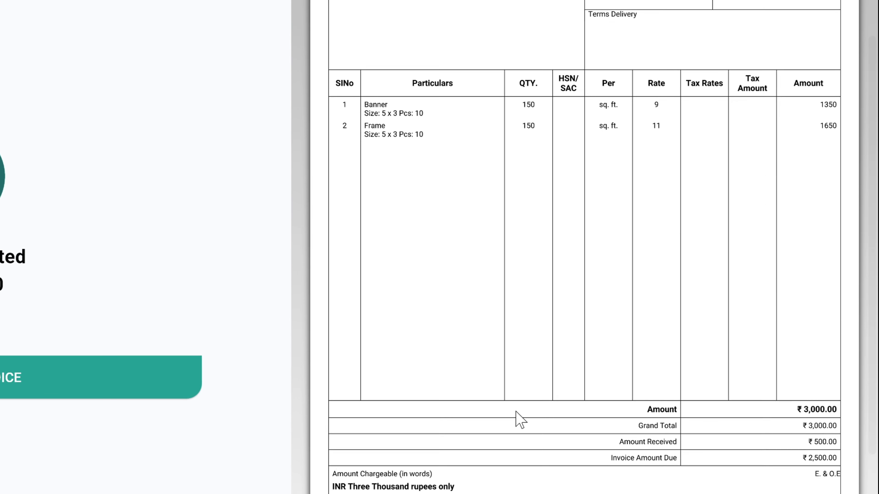
{"action": "scroll", "coordinate": [508, 430], "scroll_direction": "up", "scroll_amount": 2}
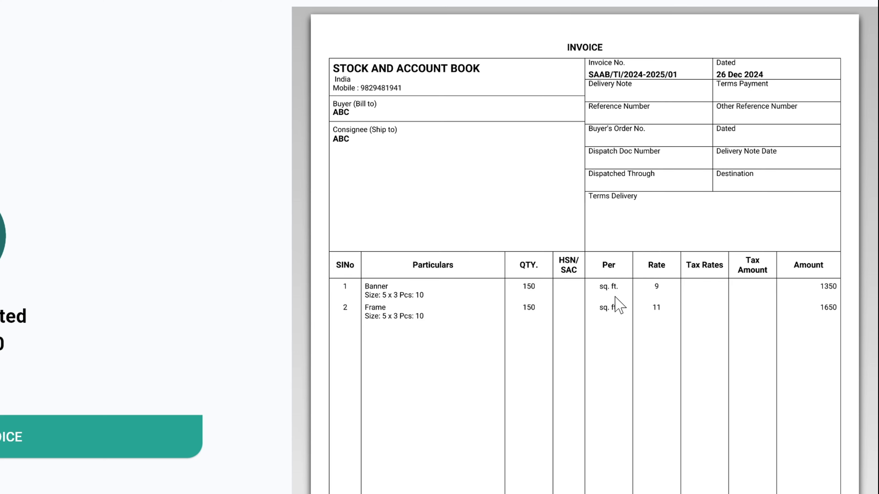
{"action": "scroll", "coordinate": [798, 398], "scroll_direction": "down", "scroll_amount": 1}
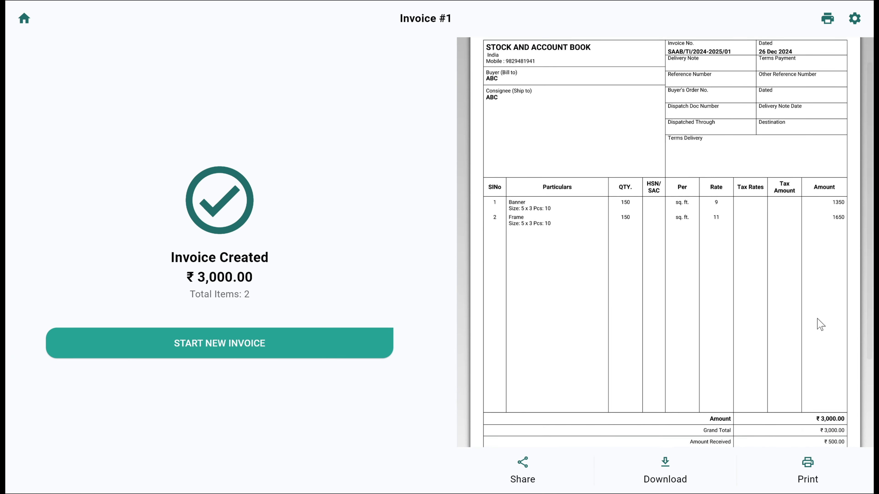
{"action": "scroll", "coordinate": [818, 320], "scroll_direction": "down", "scroll_amount": 3}
{"action": "scroll", "coordinate": [818, 320], "scroll_direction": "up", "scroll_amount": 4}
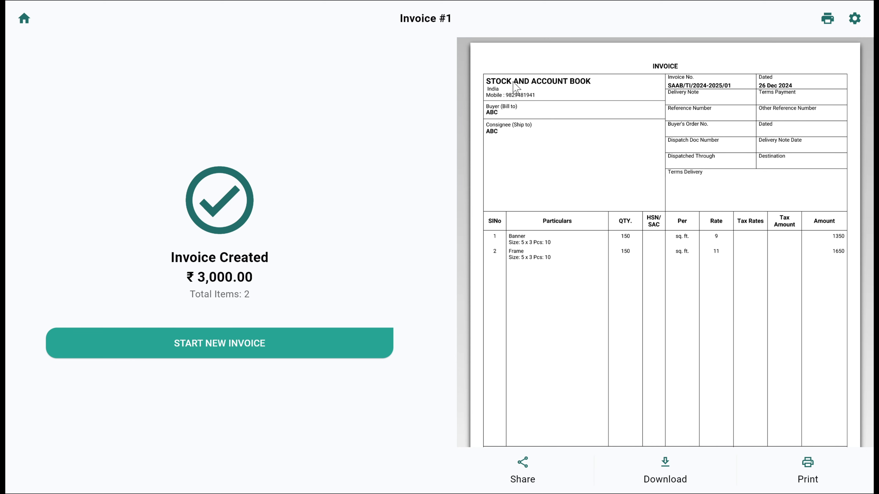
Step: Open the invoice settings and review the business, general, printing, customizable, bank, other details and terms options
{"action": "left_click", "coordinate": [853, 19]}
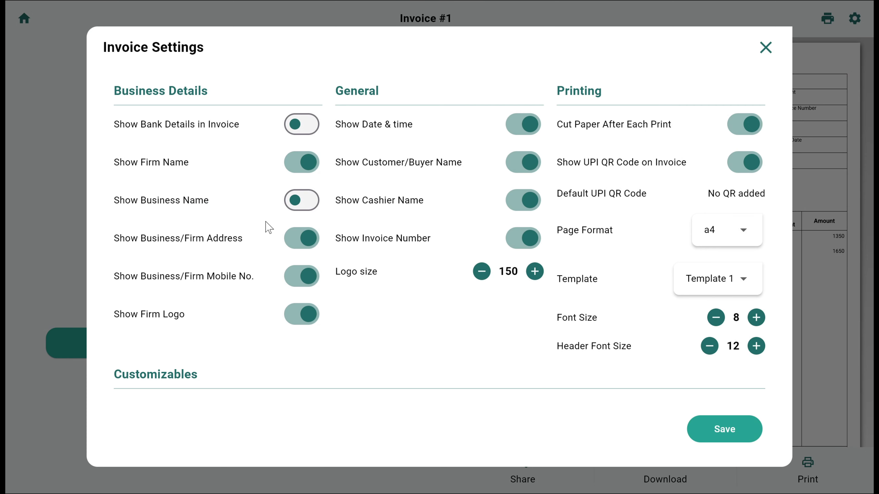
{"action": "scroll", "coordinate": [514, 177], "scroll_direction": "down", "scroll_amount": 10}
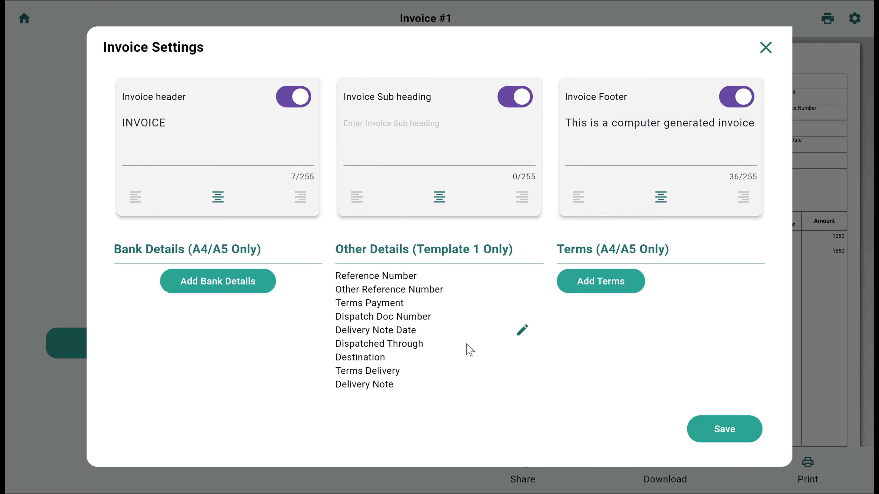
{"action": "scroll", "coordinate": [467, 343], "scroll_direction": "up", "scroll_amount": 10}
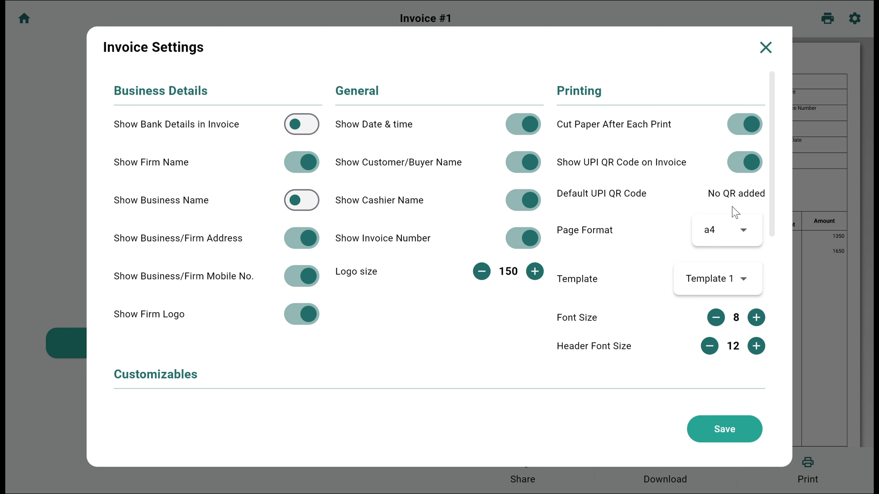
Step: Switch the invoice layout to Template 2, save the invoice settings and review the regenerated preview
{"action": "left_click", "coordinate": [688, 289]}
{"action": "left_click", "coordinate": [688, 310]}
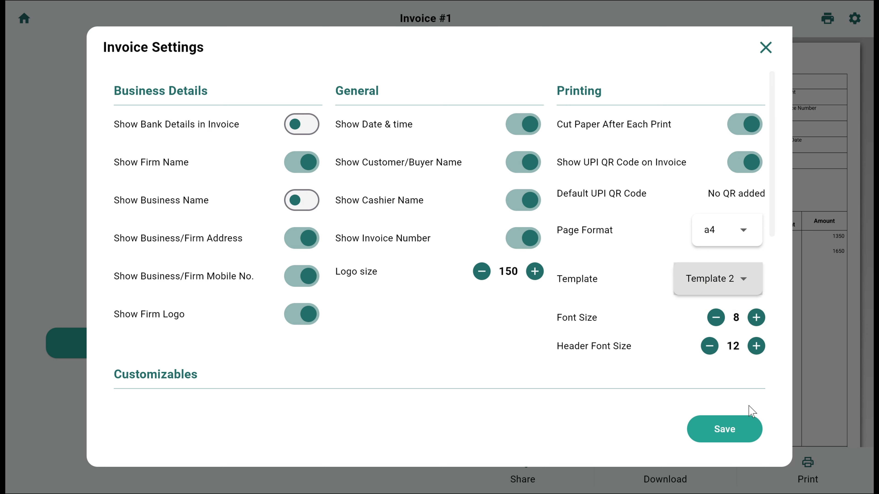
{"action": "left_click", "coordinate": [733, 432]}
{"action": "left_click", "coordinate": [762, 52]}
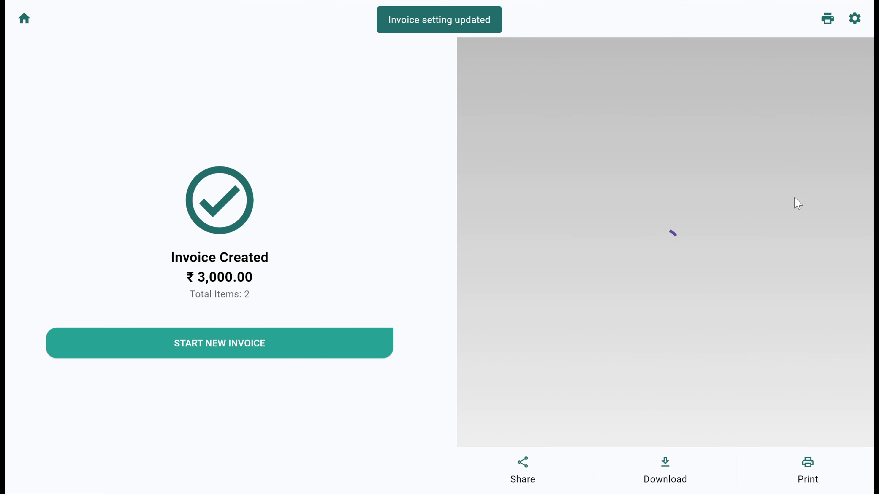
{"action": "scroll", "coordinate": [697, 185], "scroll_direction": "down", "scroll_amount": 4}
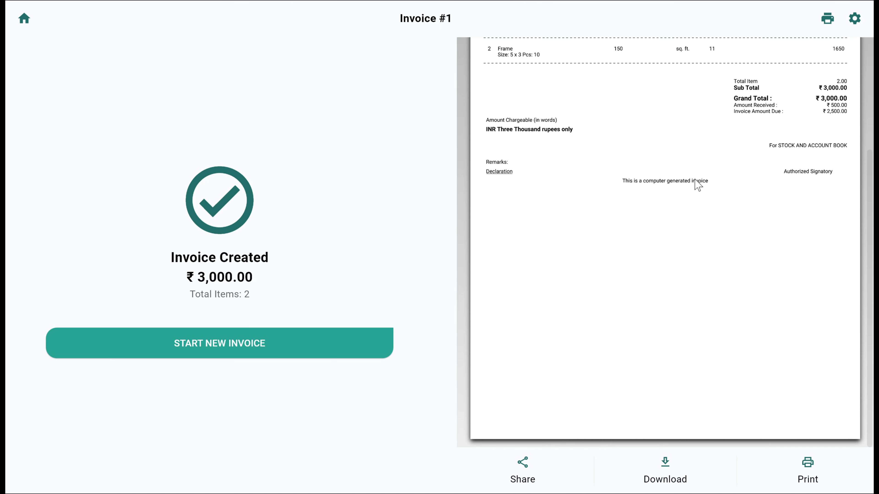
{"action": "scroll", "coordinate": [701, 193], "scroll_direction": "up", "scroll_amount": 4}
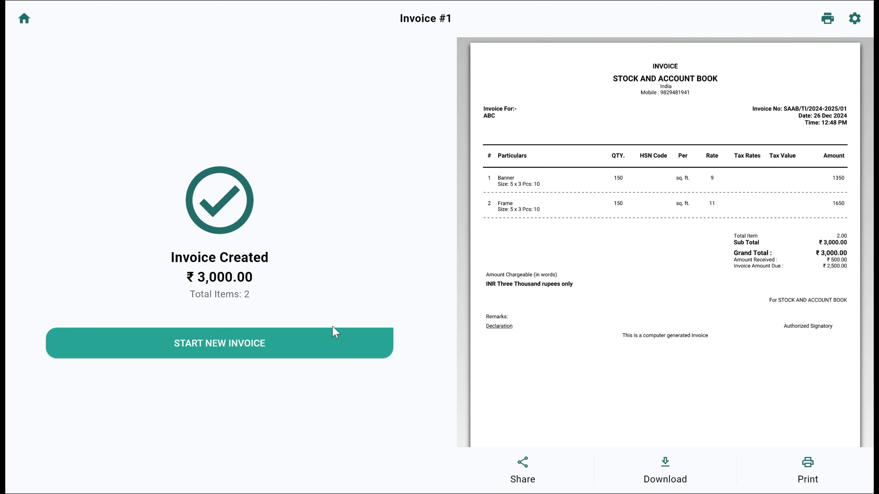
Step: Leave the created invoice and return to the home dashboard, discarding the blank new sale
{"action": "left_click", "coordinate": [324, 347]}
{"action": "left_click", "coordinate": [851, 14]}
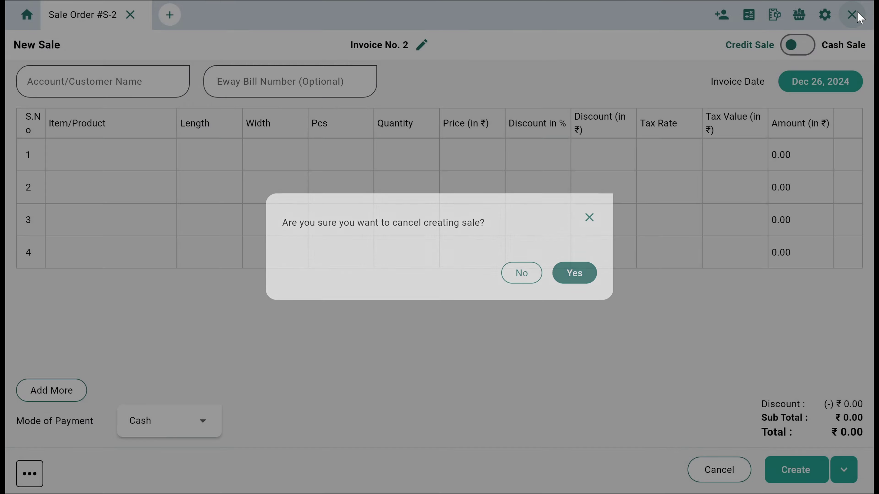
{"action": "left_click", "coordinate": [571, 273]}
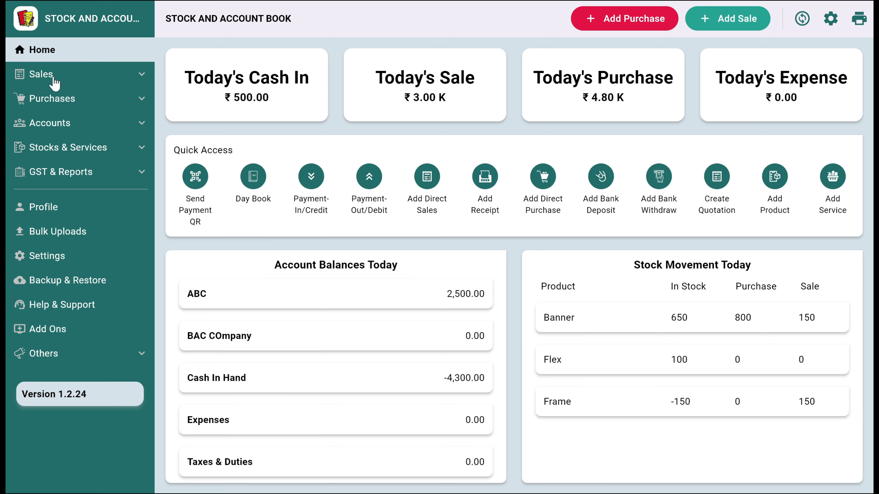
Step: Check the ABC invoice in the sales invoices list and look at its payment received form without recording anything
{"action": "left_click", "coordinate": [54, 77]}
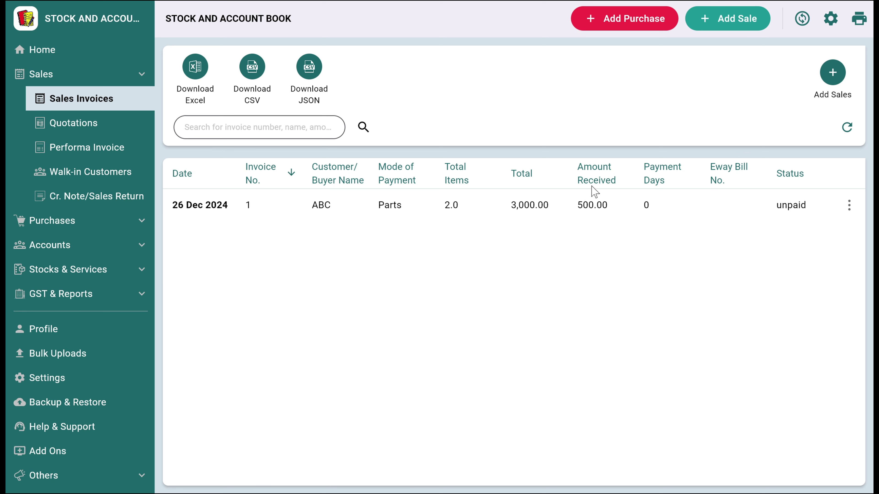
{"action": "left_click", "coordinate": [850, 206]}
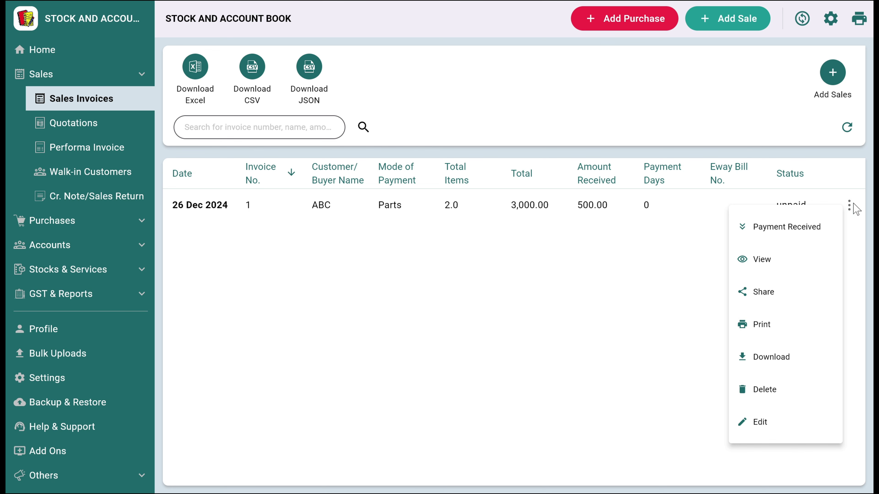
{"action": "left_click", "coordinate": [807, 228]}
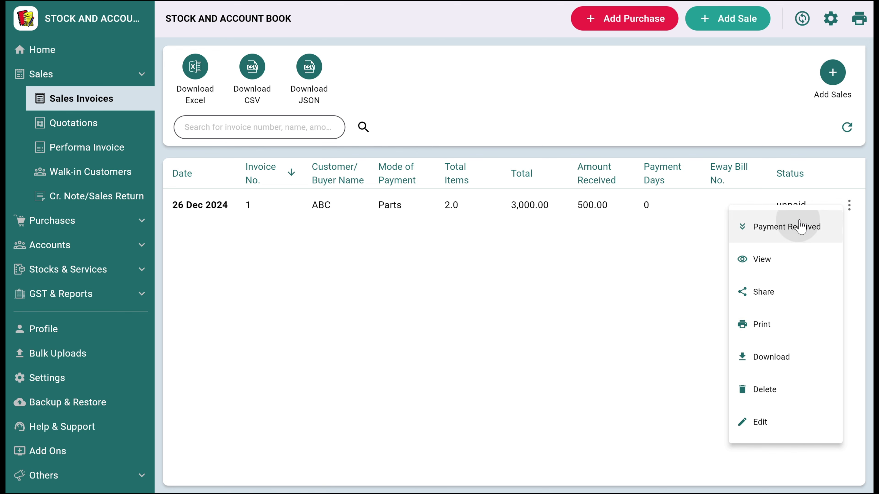
{"action": "left_click", "coordinate": [534, 153]}
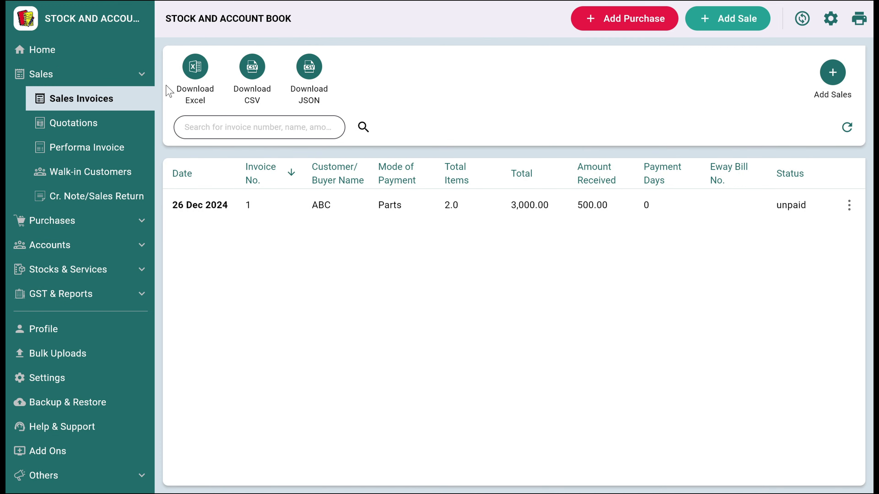
Step: Start a new receipt from the home dashboard for invoice number 1 and verify the invoice
{"action": "left_click", "coordinate": [52, 52]}
{"action": "left_click", "coordinate": [484, 189]}
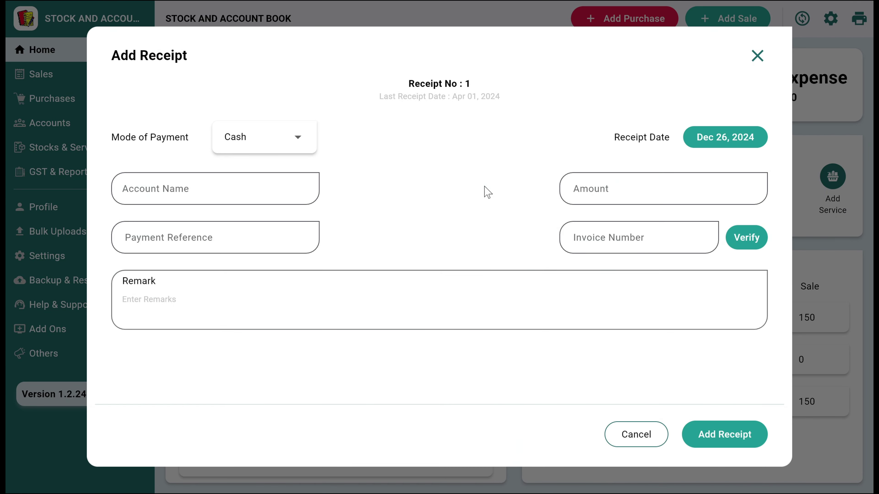
{"action": "left_click", "coordinate": [622, 237]}
{"action": "type", "text": "1"}
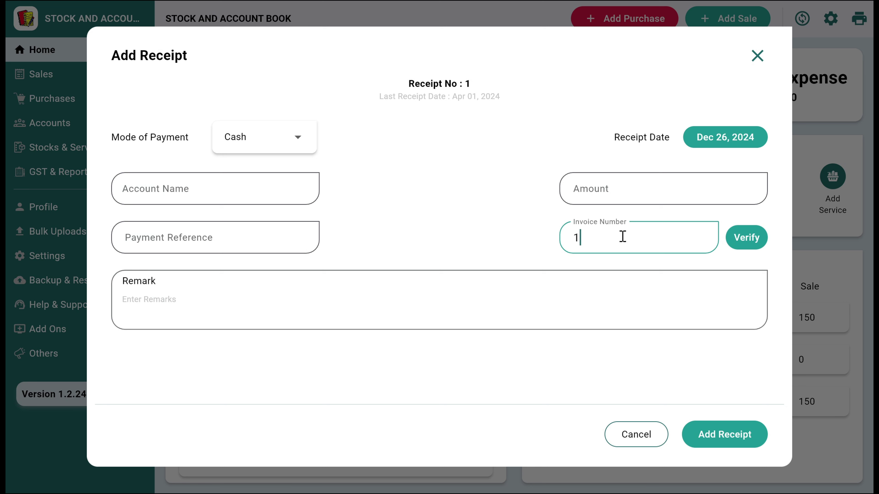
{"action": "left_click", "coordinate": [756, 245]}
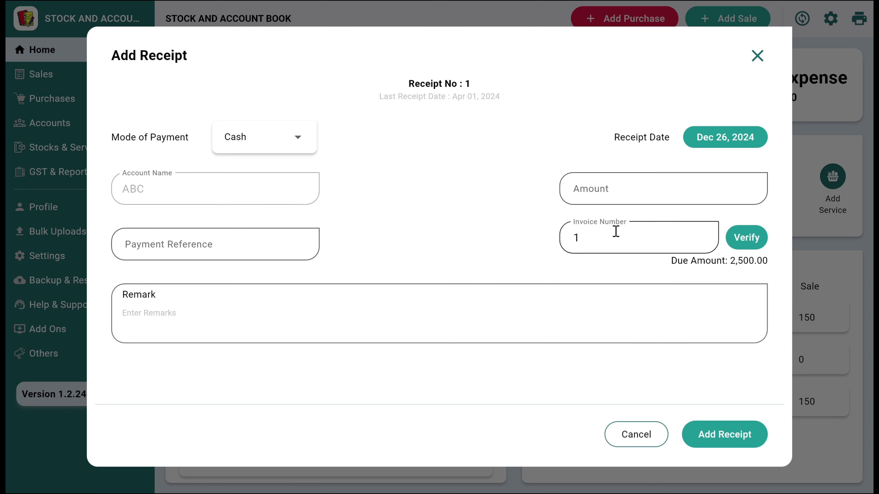
Step: Add the cash receipt with an amount of 2300, view the created receipt and leave it
{"action": "left_click", "coordinate": [595, 190]}
{"action": "type", "text": "2"}
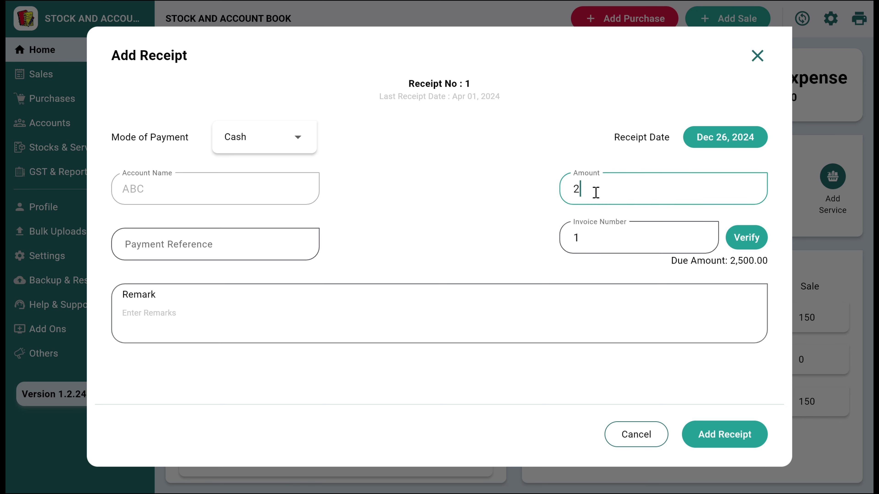
{"action": "type", "text": "300"}
{"action": "left_click", "coordinate": [729, 435]}
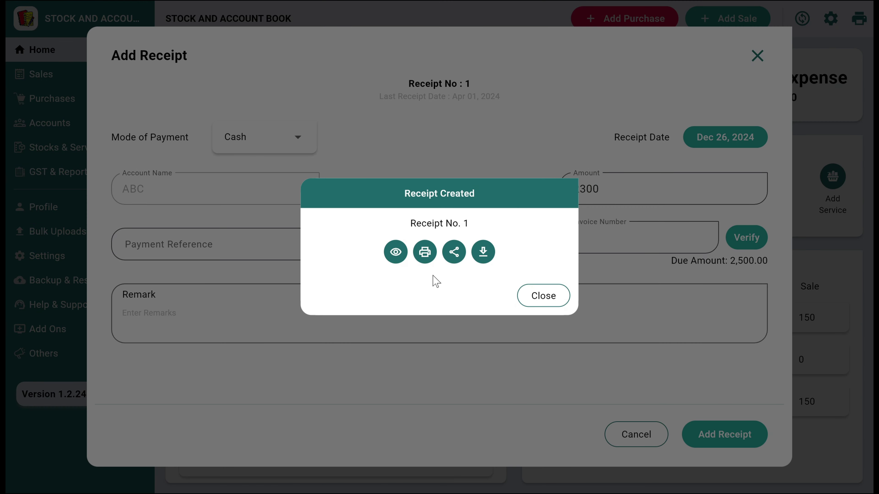
{"action": "left_click", "coordinate": [398, 255]}
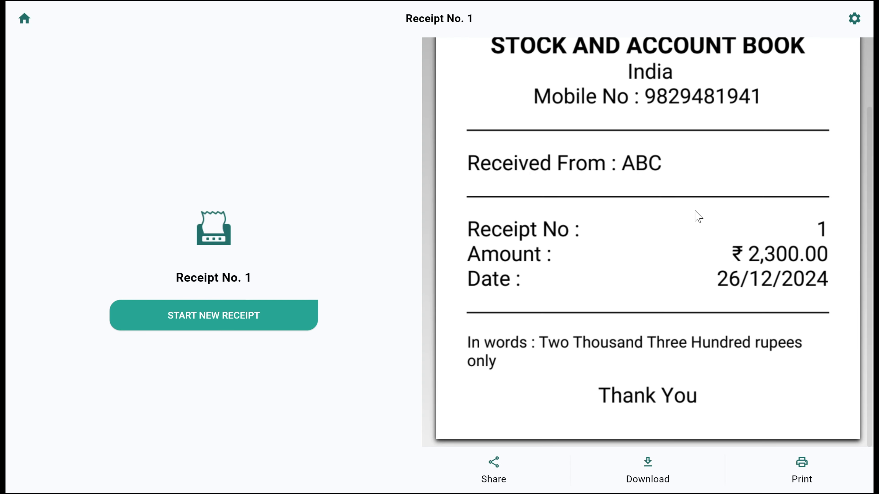
{"action": "left_click", "coordinate": [263, 315]}
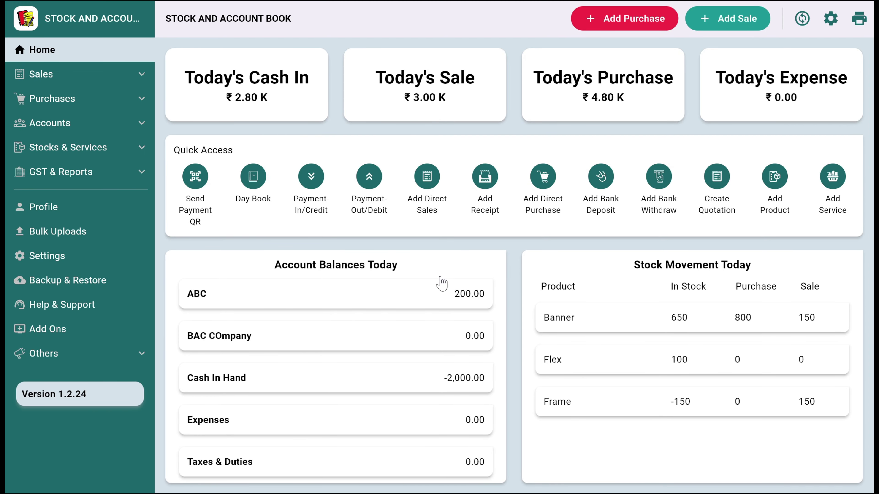
Step: Record a cash payment of 200 received on the ABC sales invoice, dated Dec 31, 2024
{"action": "left_click", "coordinate": [75, 74]}
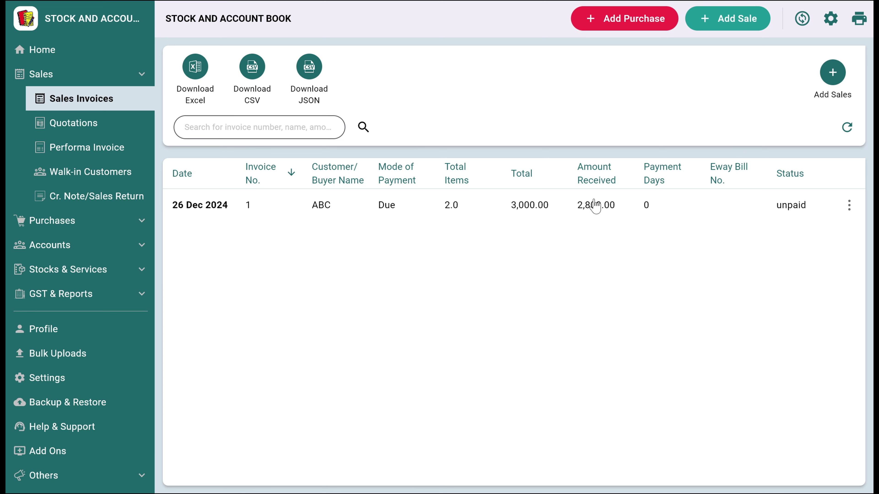
{"action": "left_click", "coordinate": [849, 206]}
{"action": "left_click", "coordinate": [759, 224]}
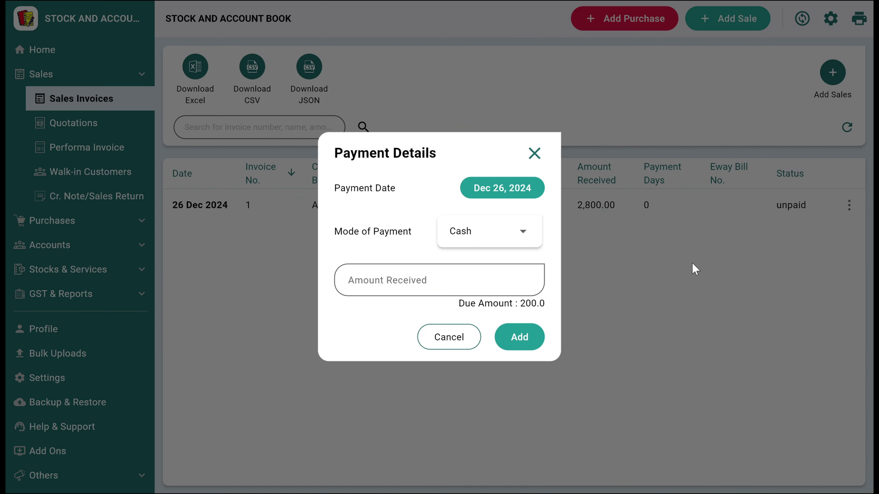
{"action": "left_click", "coordinate": [479, 278]}
{"action": "type", "text": "200"}
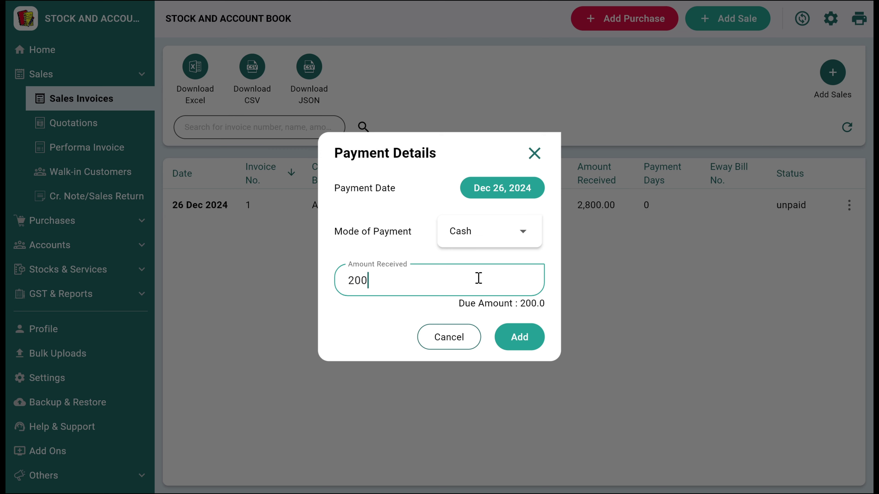
{"action": "left_click", "coordinate": [506, 189]}
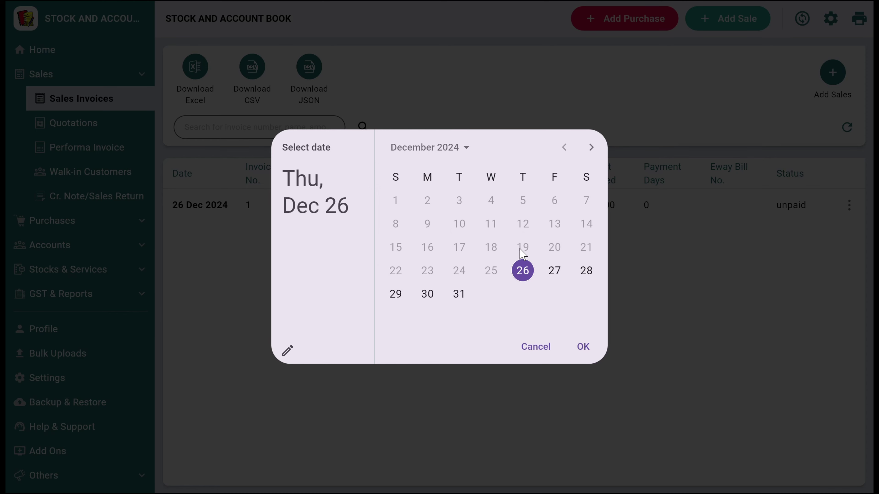
{"action": "left_click", "coordinate": [459, 296]}
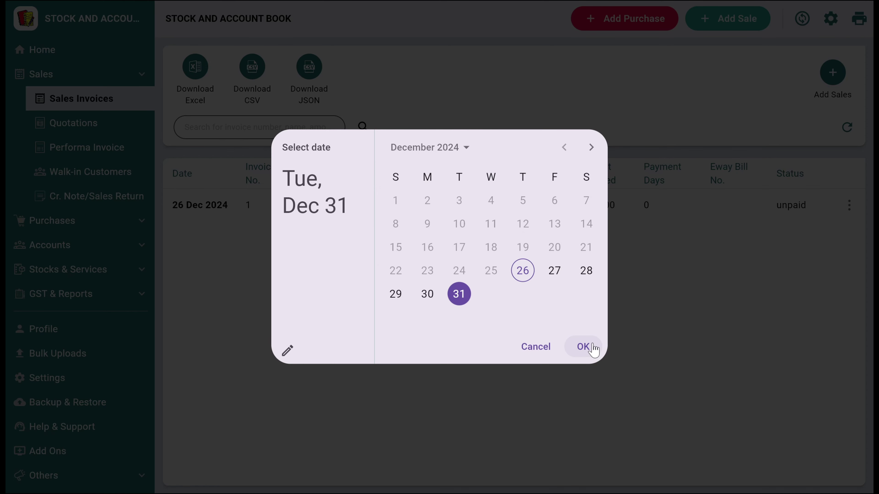
{"action": "left_click", "coordinate": [582, 346]}
{"action": "left_click", "coordinate": [519, 339]}
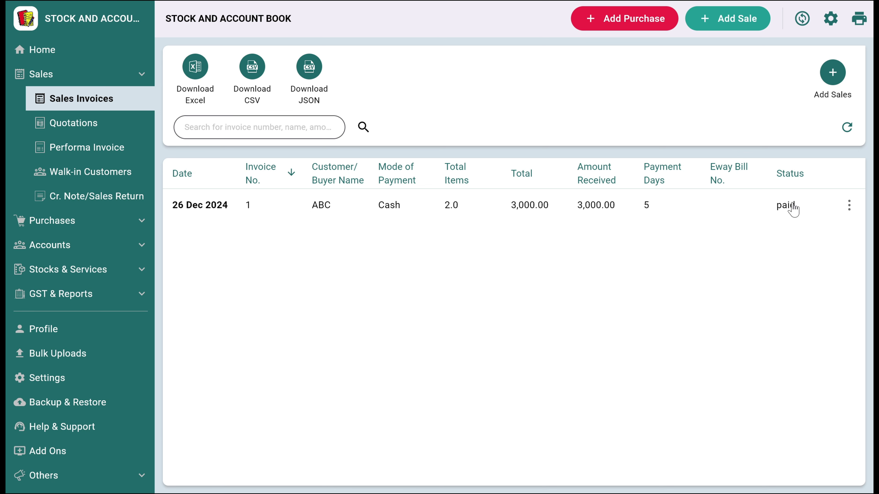
Step: Examine the ABC invoice's details and its transaction history of received payments
{"action": "left_click", "coordinate": [769, 208]}
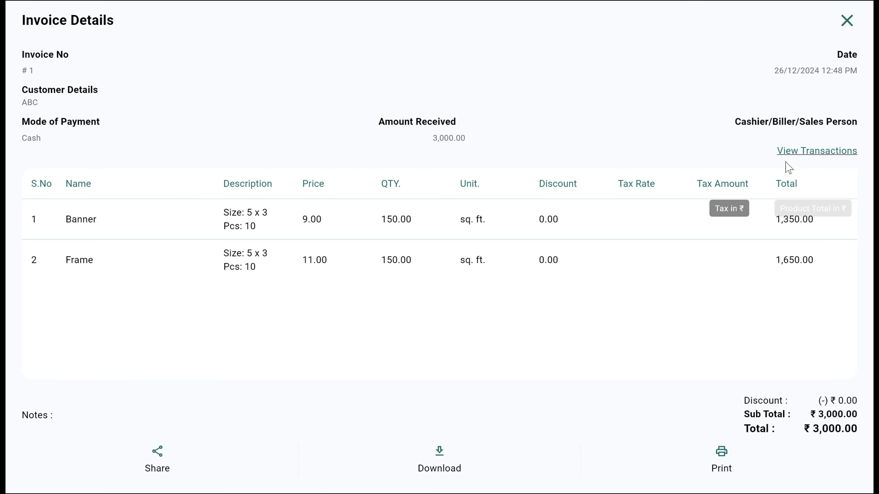
{"action": "left_click", "coordinate": [803, 151]}
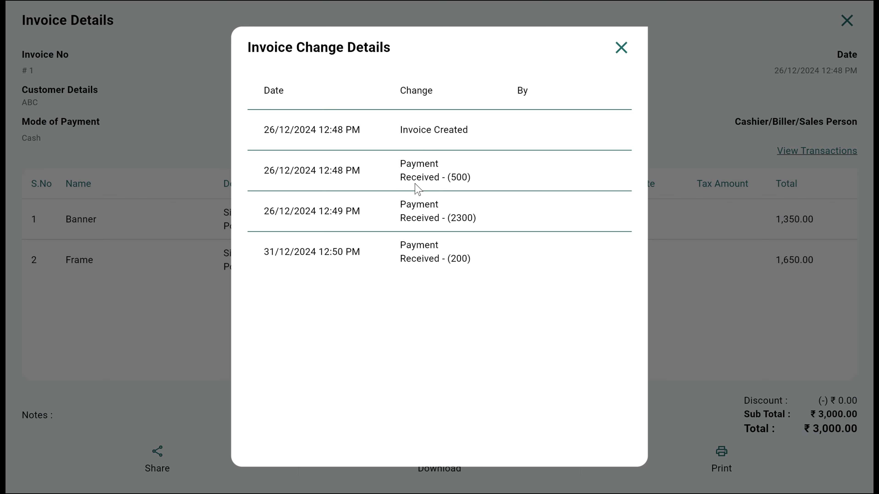
{"action": "left_click", "coordinate": [622, 50]}
{"action": "left_click", "coordinate": [846, 21]}
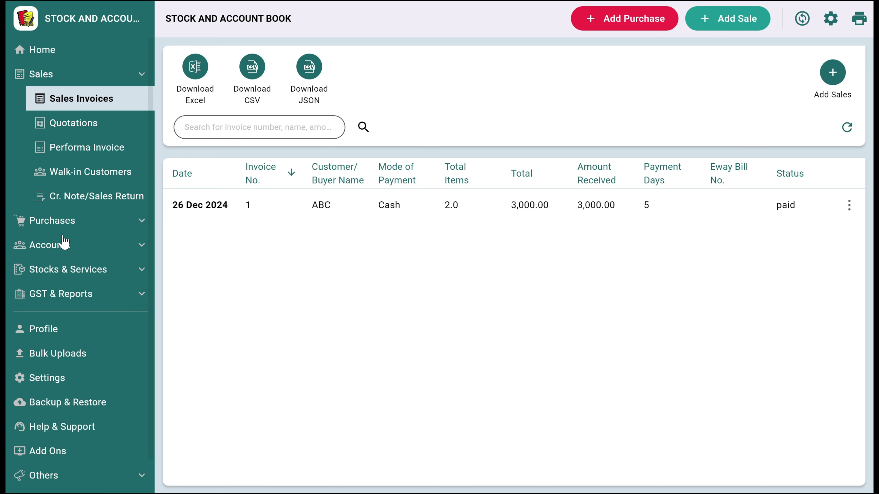
Step: Examine the ABC account's ledger entries in the list of all accounts
{"action": "left_click", "coordinate": [66, 229]}
{"action": "left_click", "coordinate": [65, 187]}
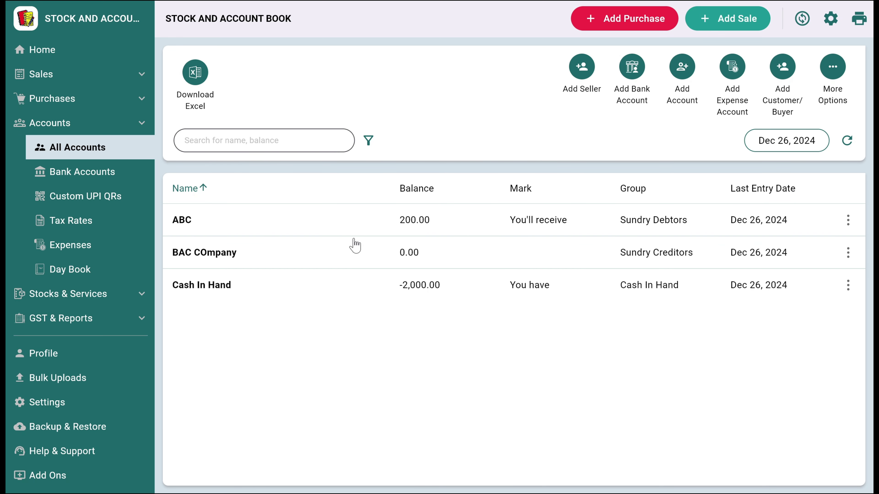
{"action": "left_click", "coordinate": [377, 228]}
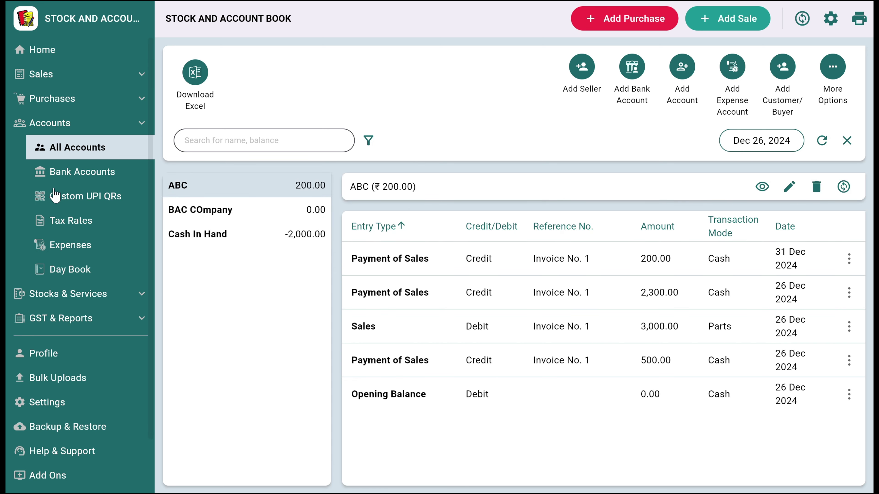
Step: Look through the expenses, tax rates, custom UPI QRs and bank accounts pages and return to the home dashboard
{"action": "left_click", "coordinate": [68, 242]}
{"action": "left_click", "coordinate": [71, 220]}
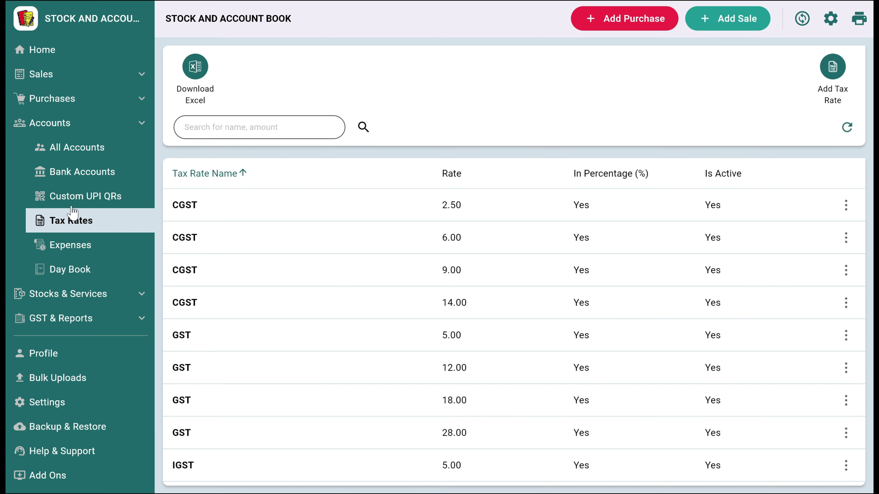
{"action": "left_click", "coordinate": [73, 196]}
{"action": "left_click", "coordinate": [76, 172]}
{"action": "left_click", "coordinate": [83, 53]}
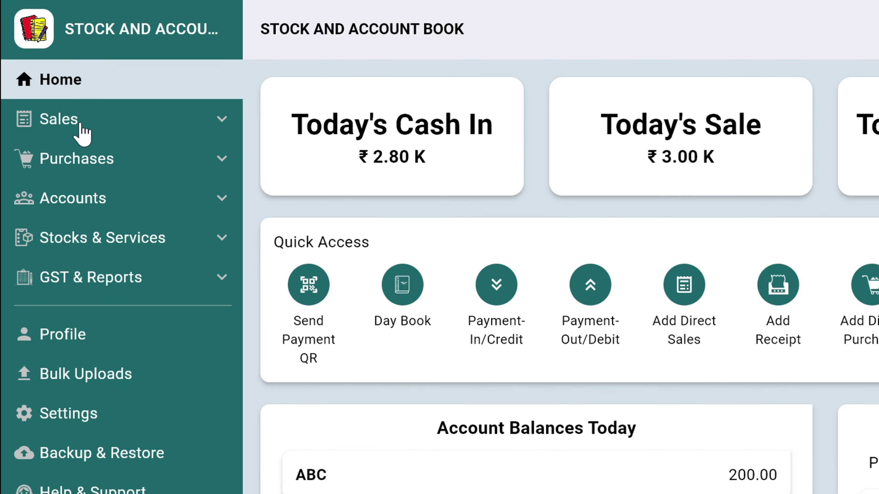
Step: Start a new quotation for the customer ABC
{"action": "left_click", "coordinate": [81, 126]}
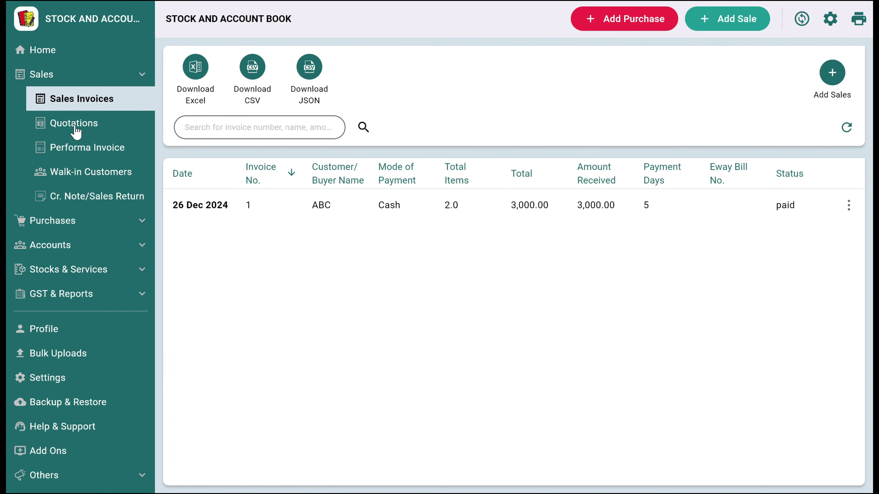
{"action": "left_click", "coordinate": [76, 128]}
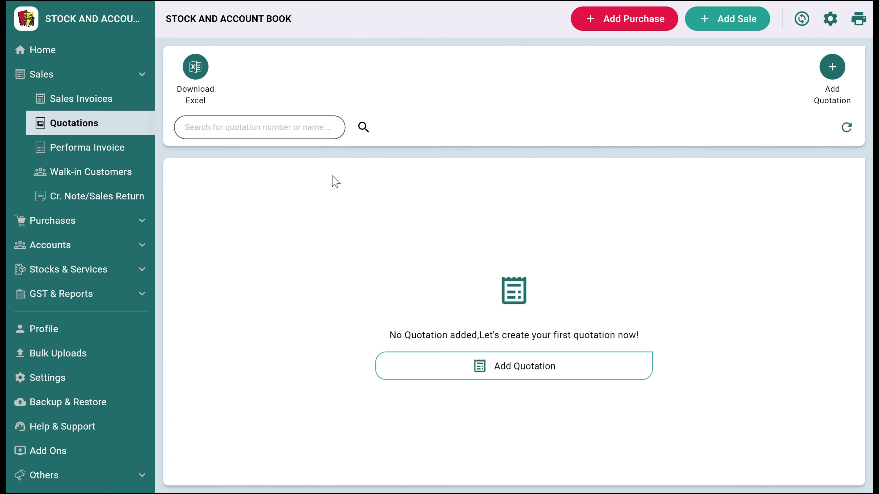
{"action": "left_click", "coordinate": [479, 365]}
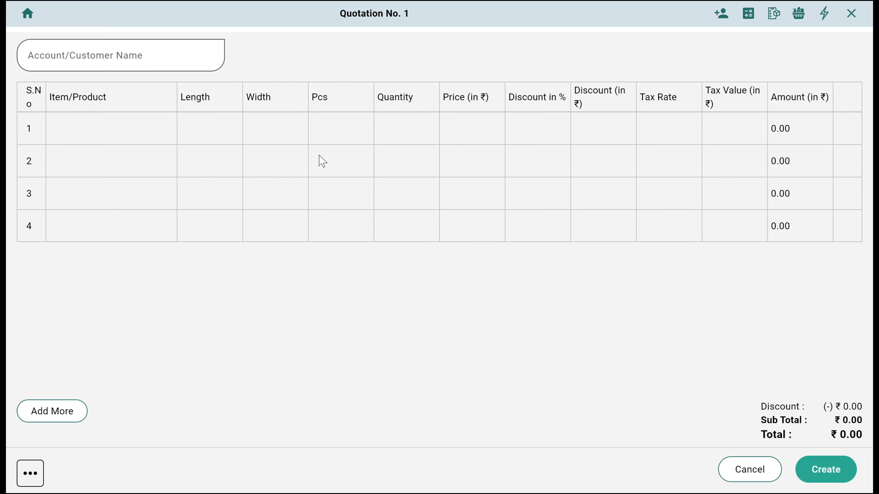
{"action": "left_click", "coordinate": [122, 51]}
{"action": "scroll", "coordinate": [115, 153], "scroll_direction": "down", "scroll_amount": 2}
{"action": "left_click", "coordinate": [97, 172]}
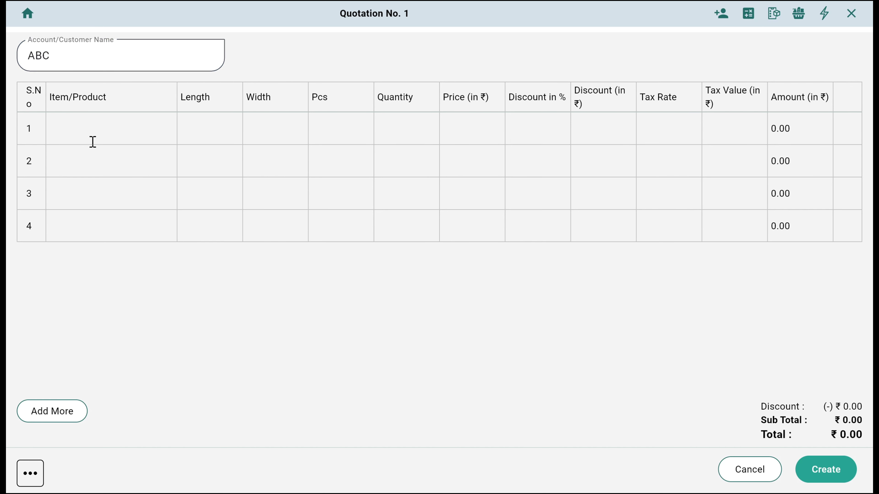
Step: Add Banner as the quotation's first item with length 10, width 8 and 100 pieces
{"action": "left_click", "coordinate": [92, 137]}
{"action": "left_click", "coordinate": [92, 165]}
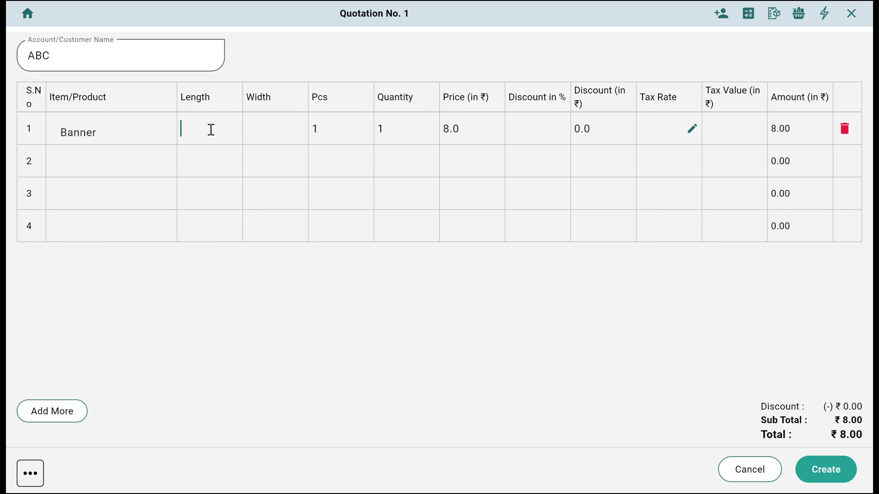
{"action": "type", "text": "8"}
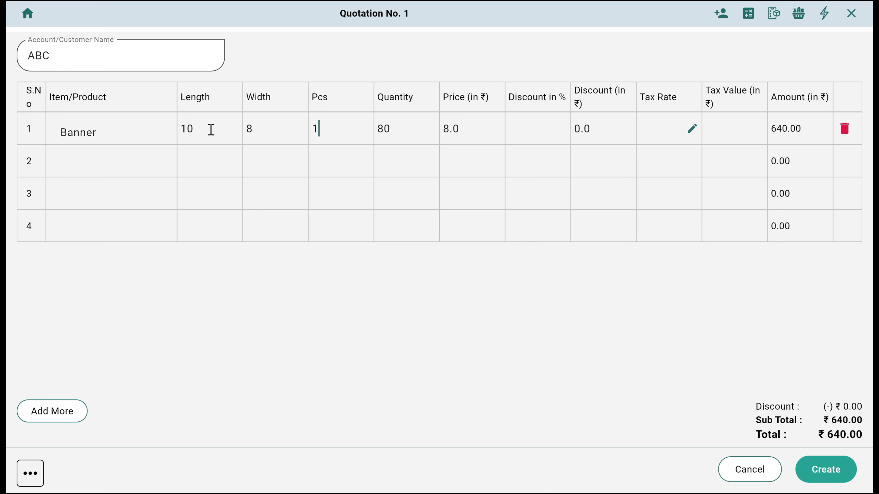
{"action": "type", "text": "00"}
Step: Add Flex as the quotation's second item with length 5, width 2 and 1000 pieces
{"action": "left_click", "coordinate": [128, 151]}
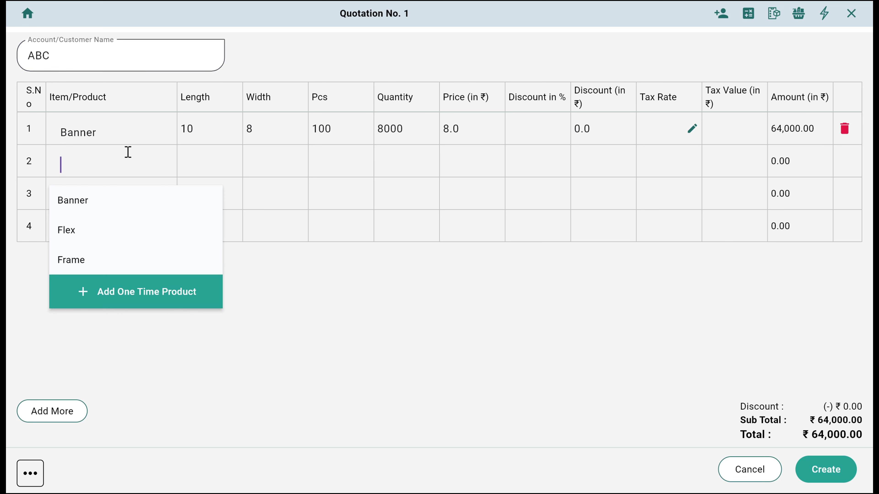
{"action": "left_click", "coordinate": [82, 236]}
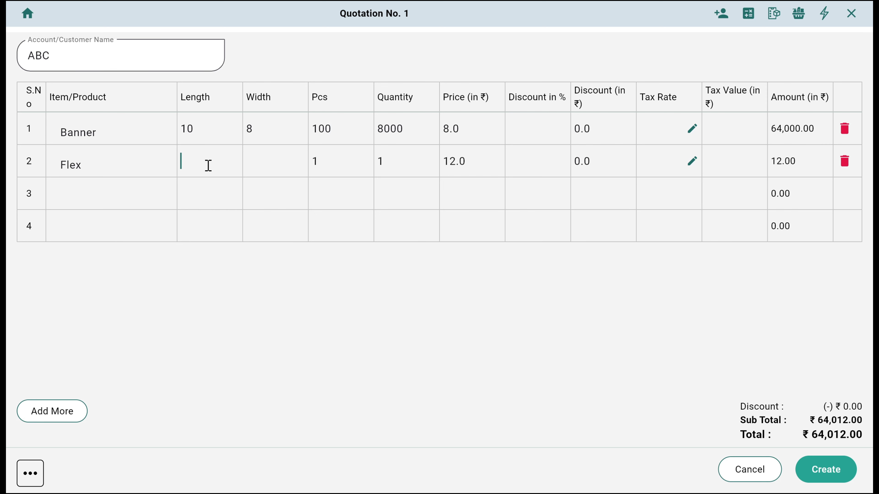
{"action": "type", "text": "2"}
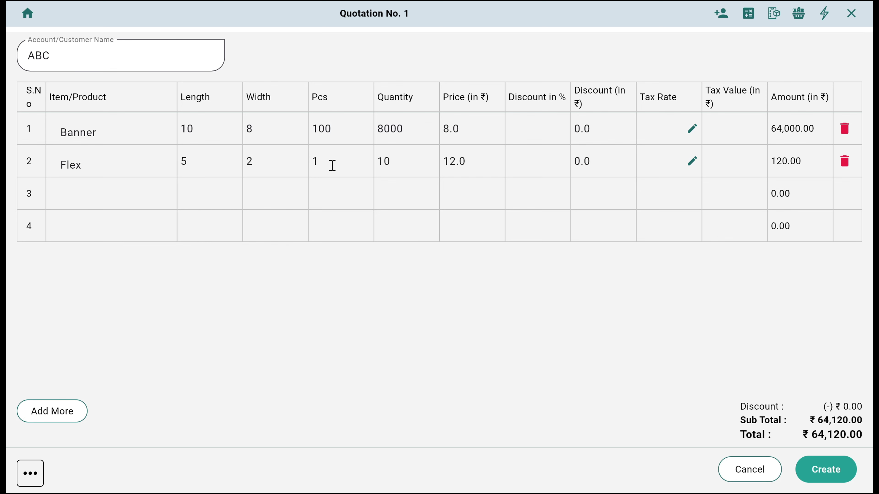
{"action": "type", "text": "000"}
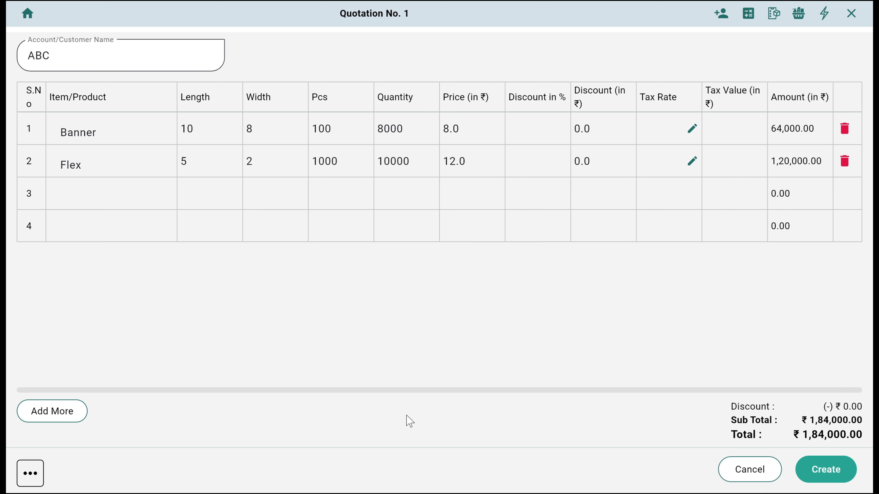
Step: Check the additional charge and detail options for the quotation, and create it without adding any
{"action": "left_click", "coordinate": [33, 474]}
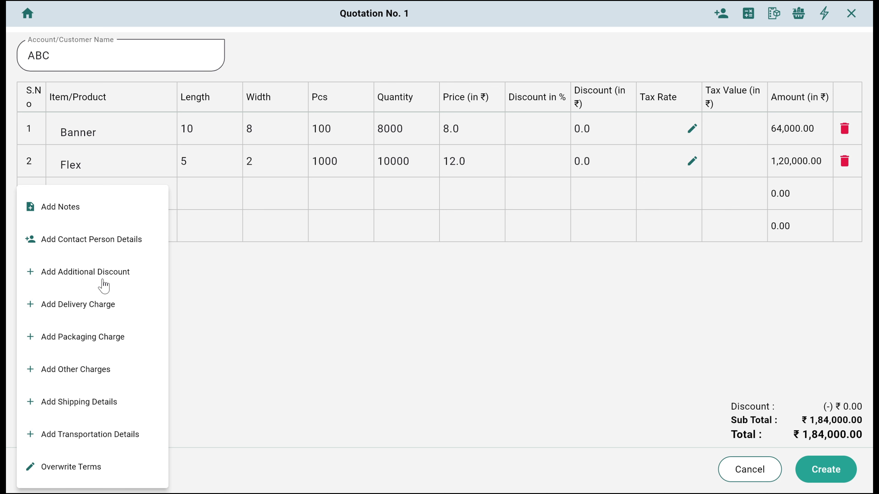
{"action": "left_click", "coordinate": [424, 371]}
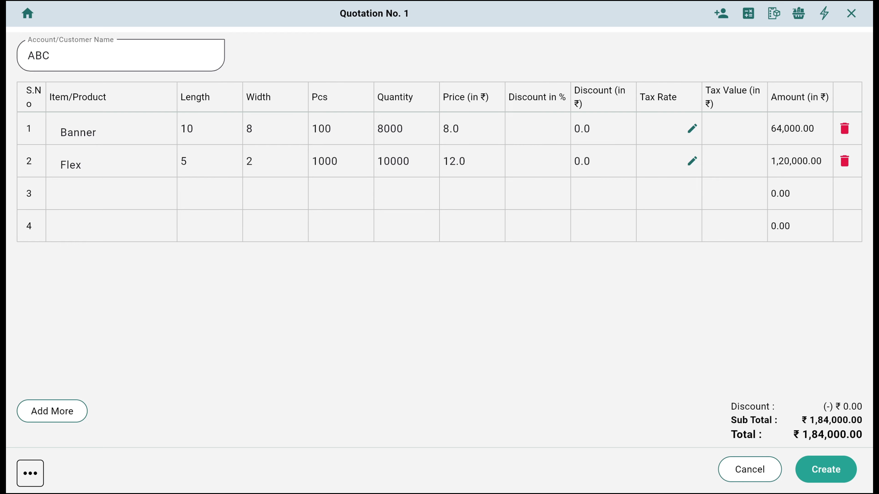
{"action": "left_click", "coordinate": [823, 478]}
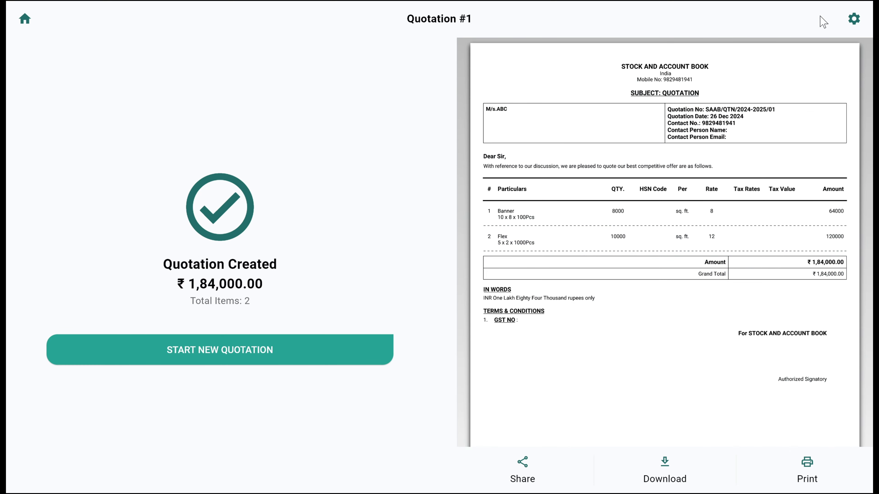
Step: Examine the quotation template settings, terms and bank details options, and look over the quotation preview
{"action": "left_click", "coordinate": [853, 18]}
{"action": "scroll", "coordinate": [484, 134], "scroll_direction": "down", "scroll_amount": 3}
{"action": "scroll", "coordinate": [381, 151], "scroll_direction": "up", "scroll_amount": 3}
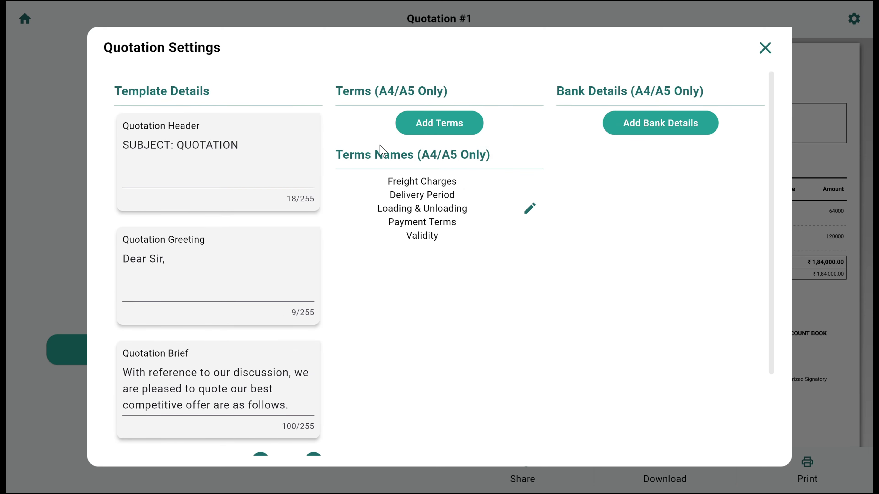
{"action": "scroll", "coordinate": [626, 208], "scroll_direction": "down", "scroll_amount": 3}
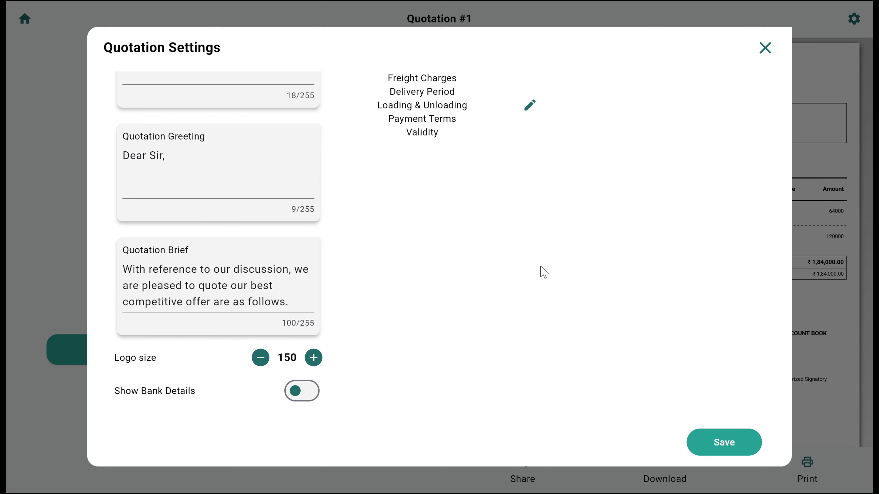
{"action": "scroll", "coordinate": [702, 212], "scroll_direction": "up", "scroll_amount": 3}
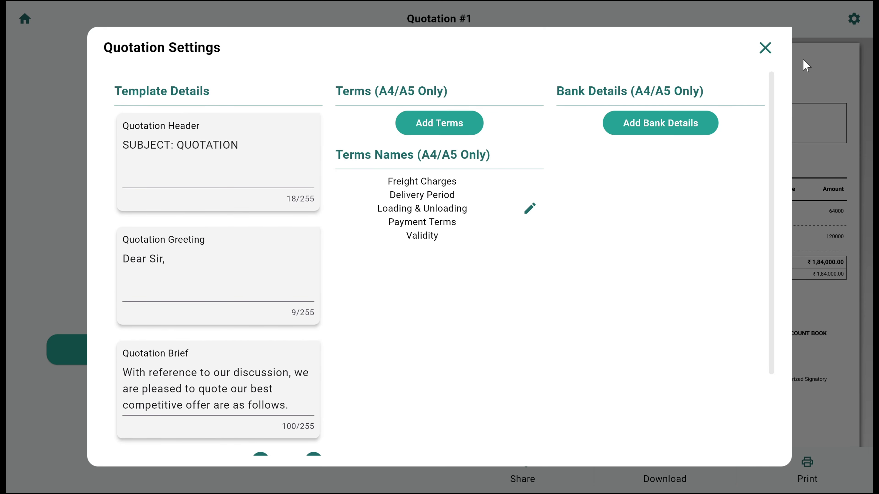
{"action": "left_click", "coordinate": [764, 50]}
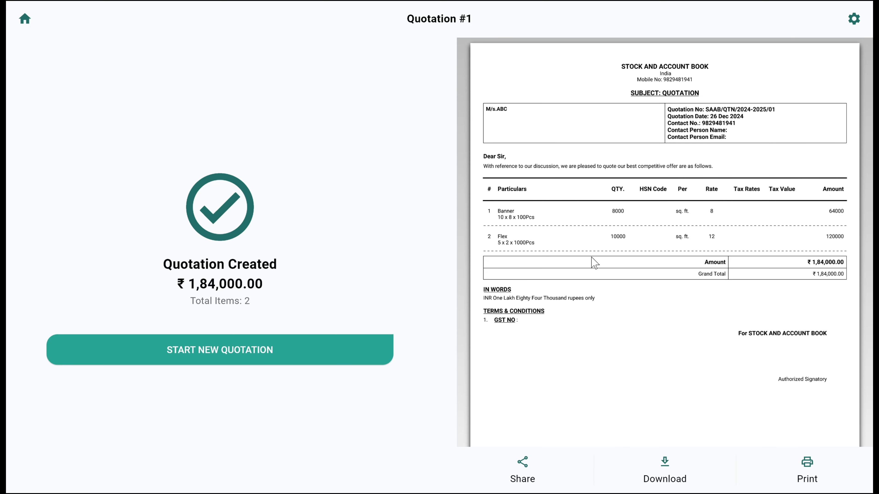
{"action": "scroll", "coordinate": [592, 261], "scroll_direction": "down", "scroll_amount": 3}
{"action": "scroll", "coordinate": [585, 261], "scroll_direction": "up", "scroll_amount": 3}
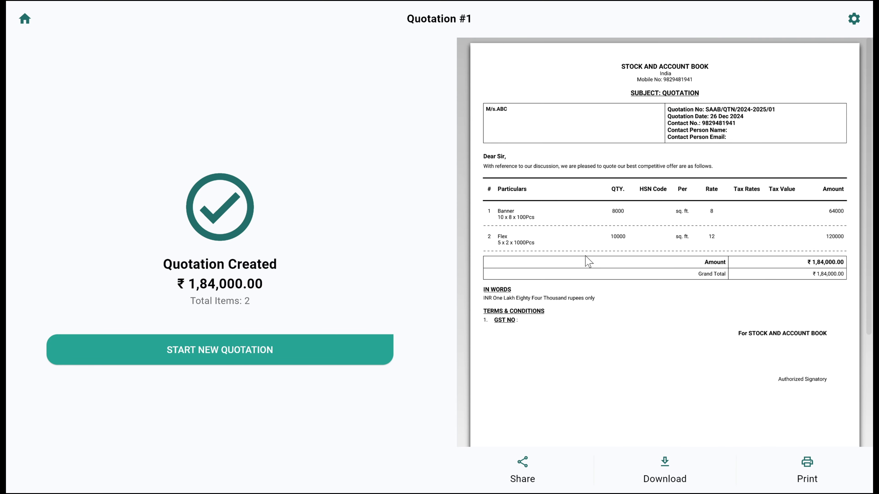
Step: Convert the ABC quotation in the quotations list to an invoice dated Dec 26, 2024, with Cash as the mode of payment
{"action": "left_click", "coordinate": [207, 360]}
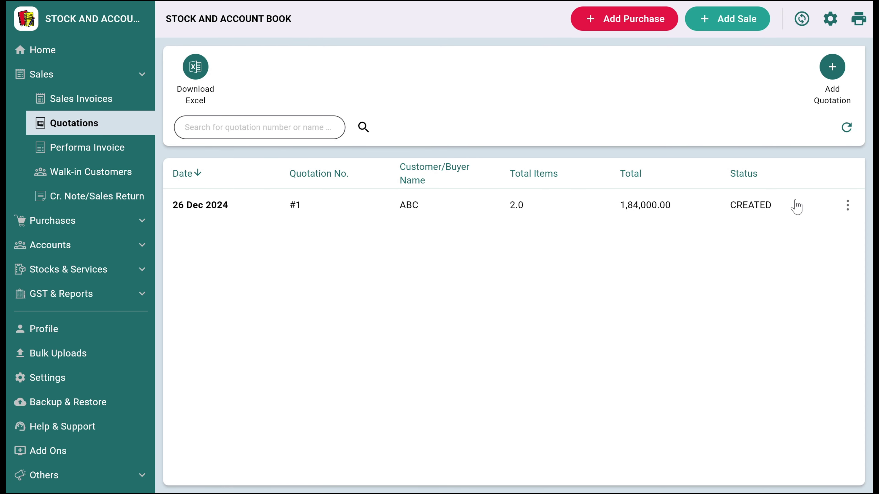
{"action": "left_click", "coordinate": [849, 205]}
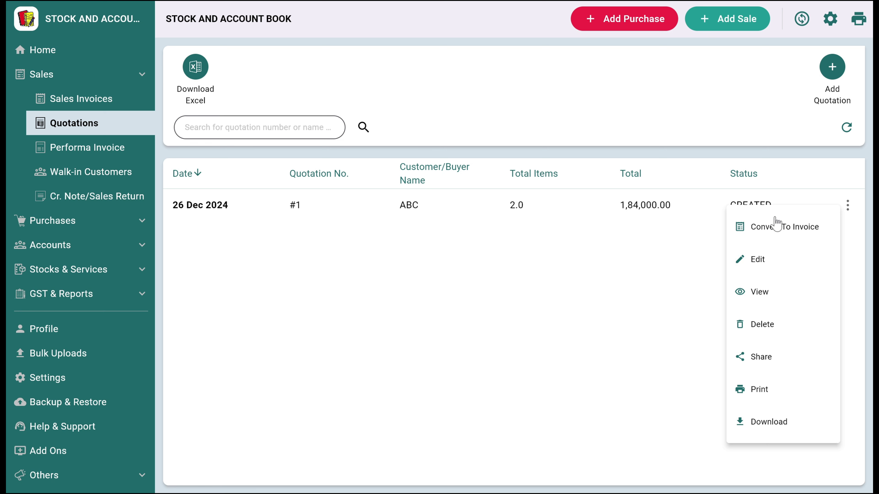
{"action": "left_click", "coordinate": [661, 264]}
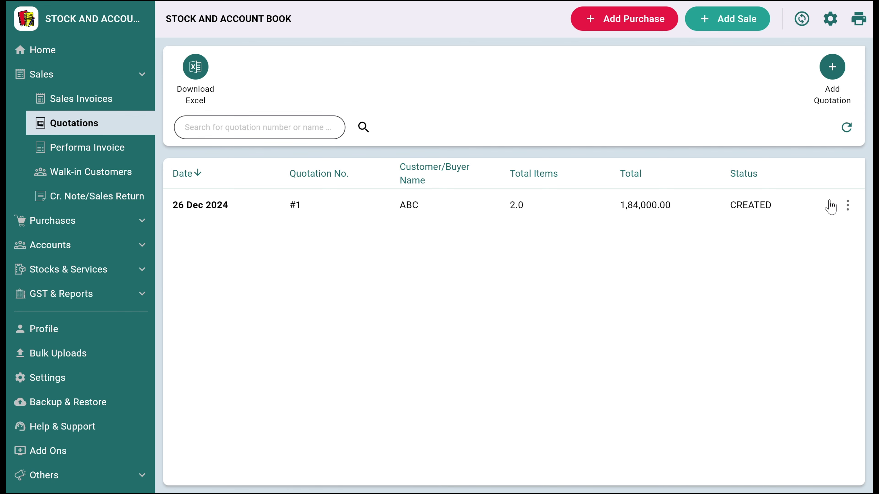
{"action": "left_click", "coordinate": [847, 205]}
{"action": "left_click", "coordinate": [786, 237]}
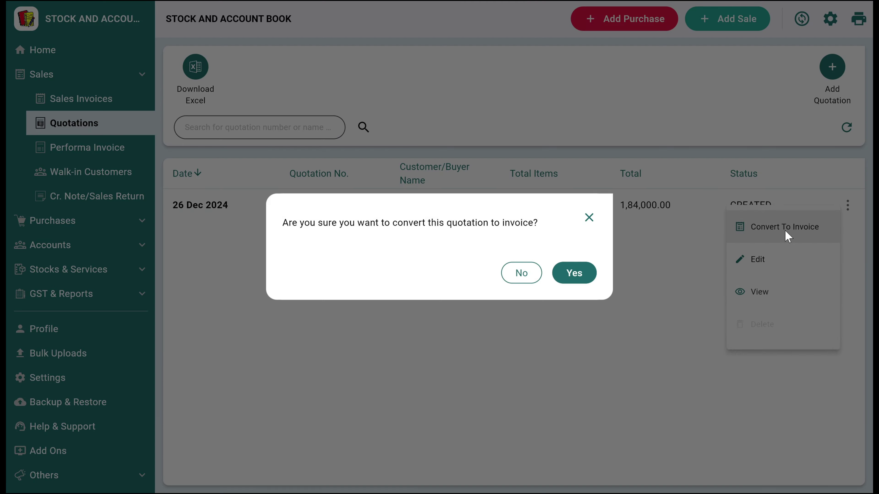
{"action": "left_click", "coordinate": [582, 275]}
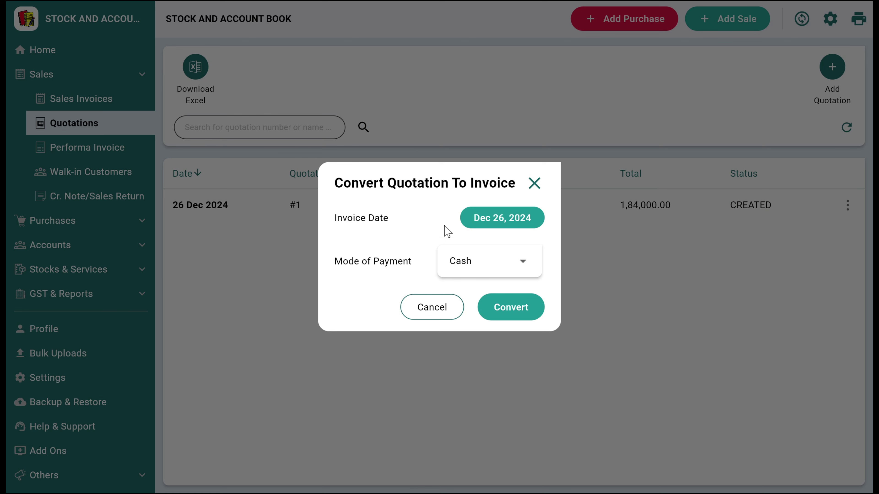
{"action": "left_click", "coordinate": [487, 263]}
{"action": "left_click", "coordinate": [473, 260]}
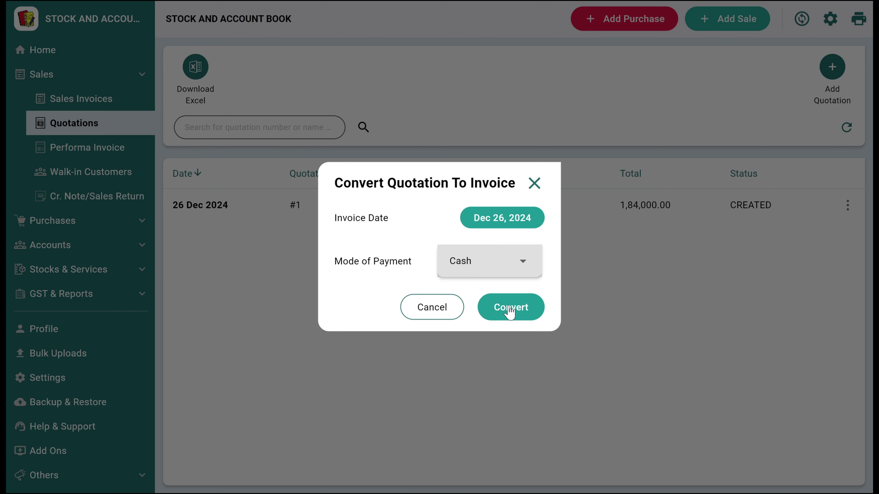
{"action": "left_click", "coordinate": [509, 312]}
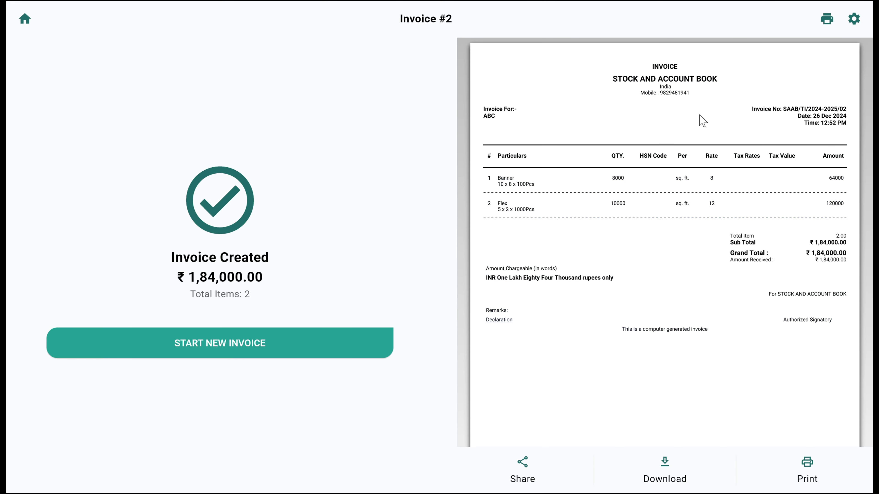
Step: Change the invoice header to TAX INVOICE and save the invoice settings
{"action": "left_click", "coordinate": [853, 19]}
{"action": "scroll", "coordinate": [333, 189], "scroll_direction": "down", "scroll_amount": 1}
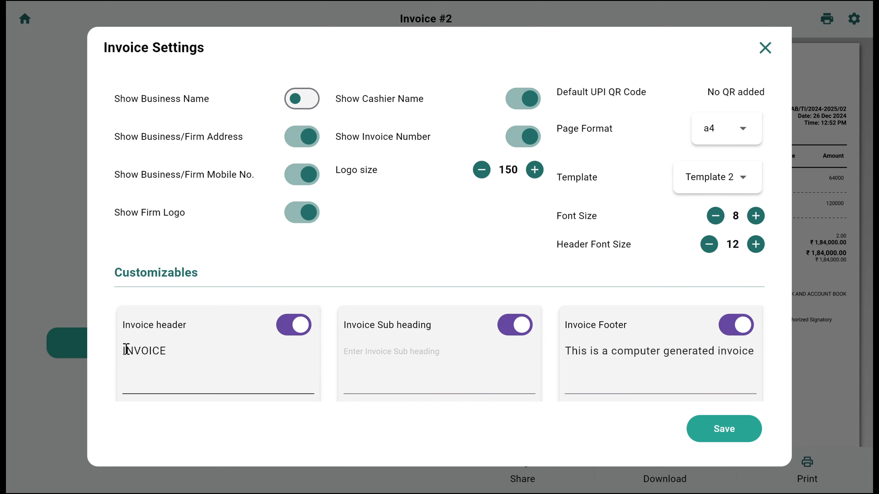
{"action": "type", "text": "TAX"}
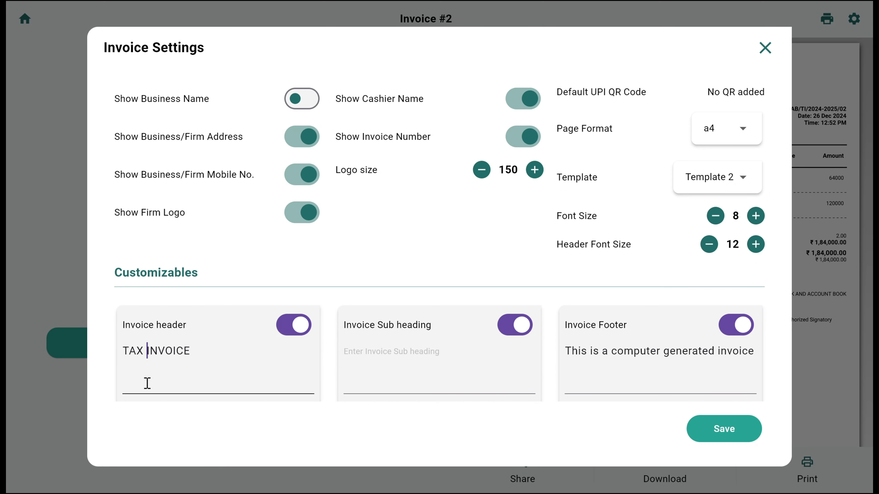
{"action": "scroll", "coordinate": [367, 299], "scroll_direction": "down", "scroll_amount": 4}
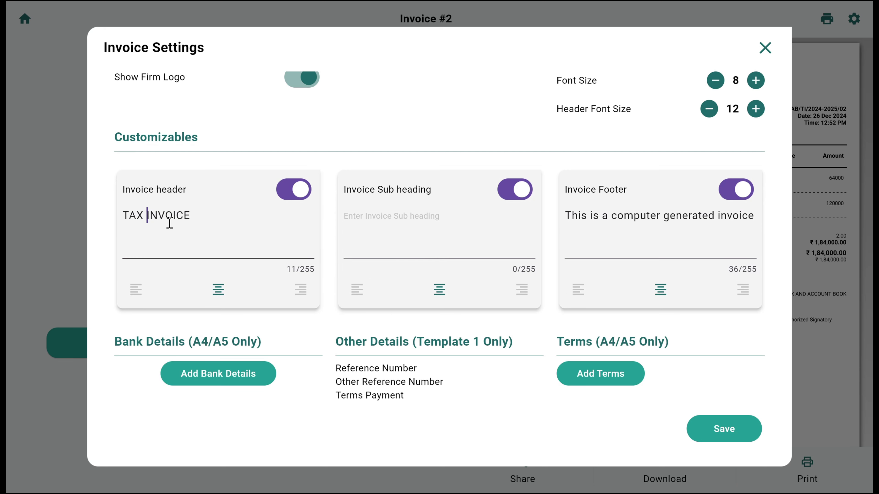
{"action": "left_click", "coordinate": [718, 426]}
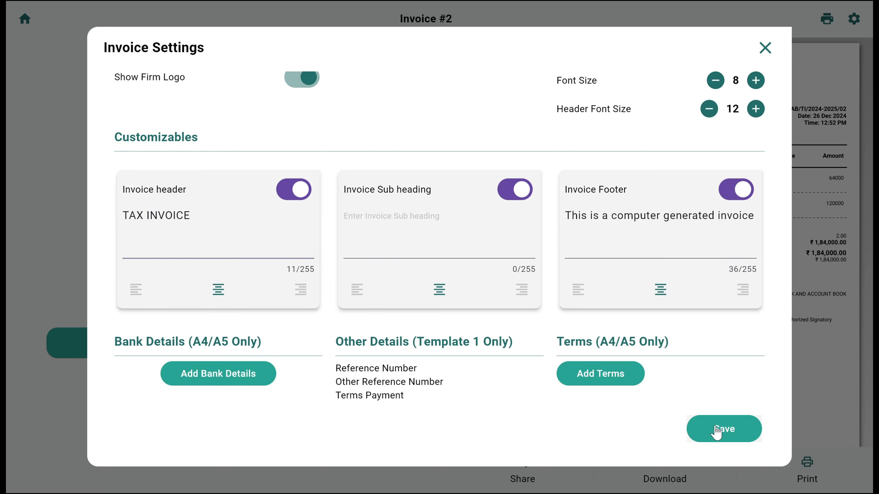
{"action": "left_click", "coordinate": [769, 46]}
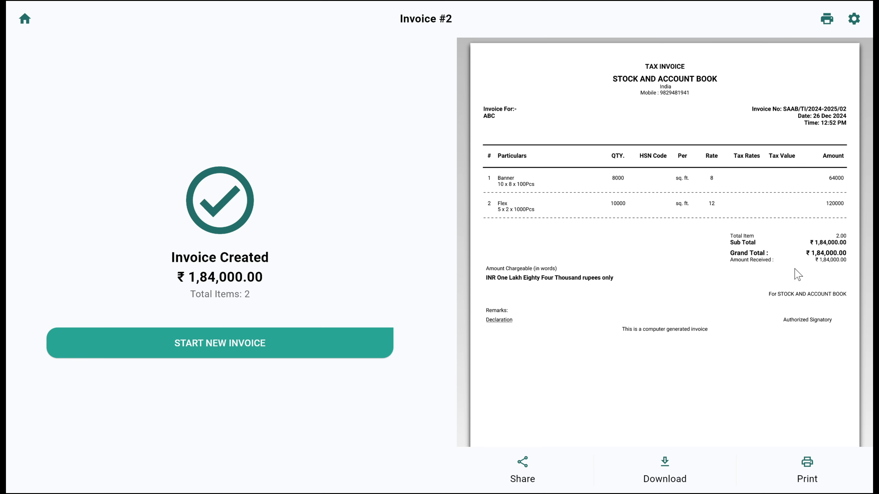
Step: Look over the converted invoice's preview and check the ABC quotation's status and available actions in the quotations list
{"action": "scroll", "coordinate": [594, 252], "scroll_direction": "down", "scroll_amount": 5}
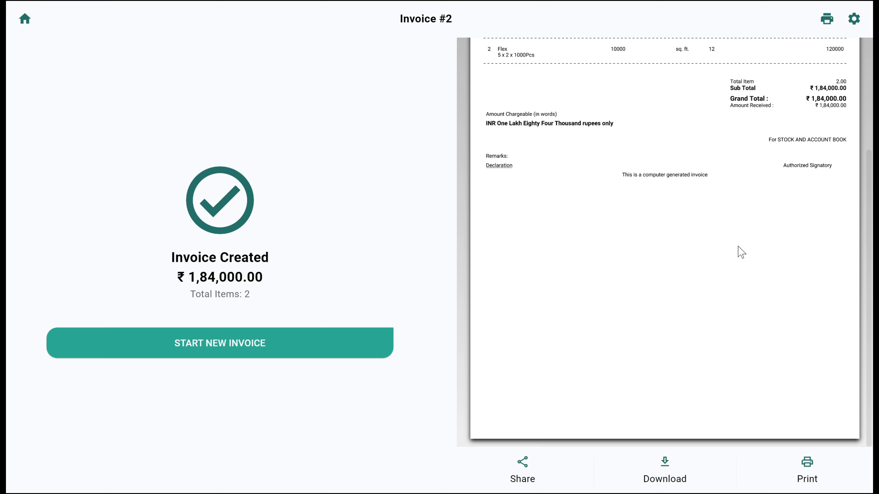
{"action": "scroll", "coordinate": [740, 251], "scroll_direction": "up", "scroll_amount": 3}
{"action": "left_click", "coordinate": [255, 356]}
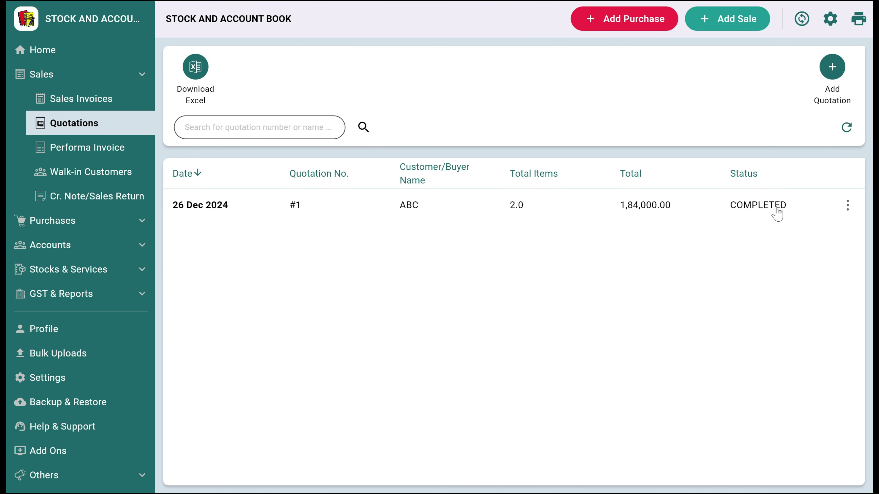
{"action": "left_click", "coordinate": [844, 207]}
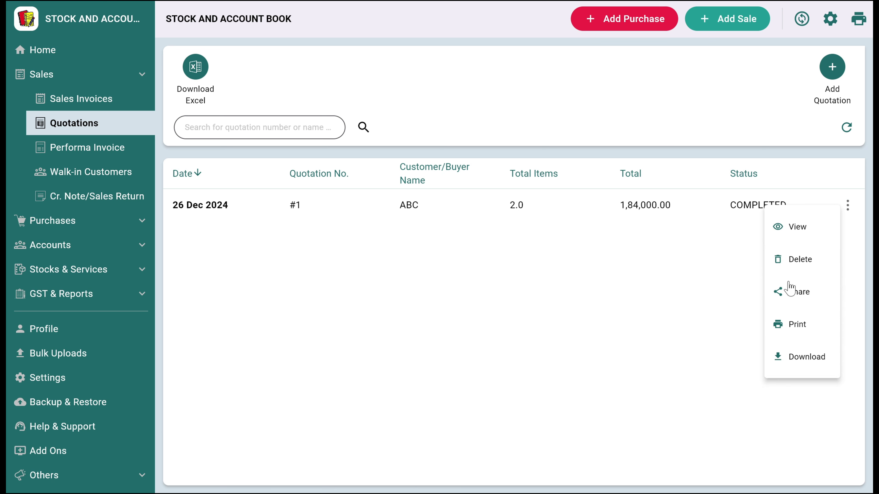
{"action": "left_click", "coordinate": [590, 369]}
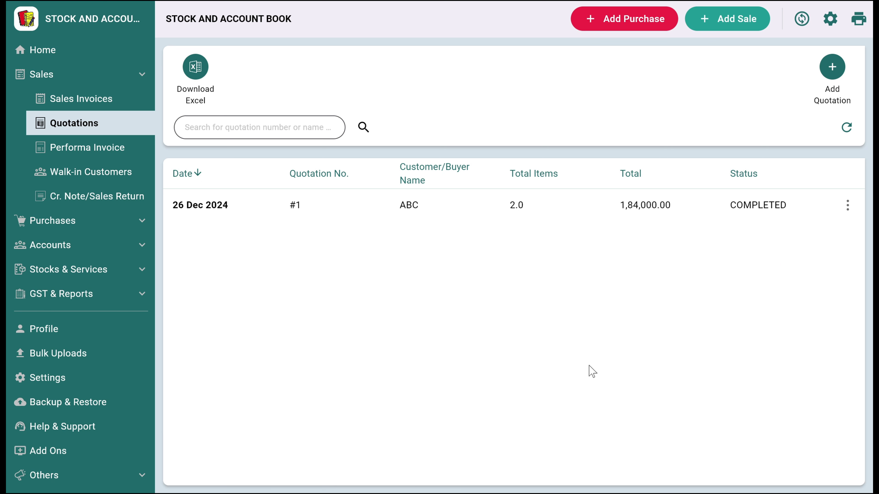
Step: Review the list of sales invoices and today's stock movement on the home dashboard
{"action": "left_click", "coordinate": [61, 103]}
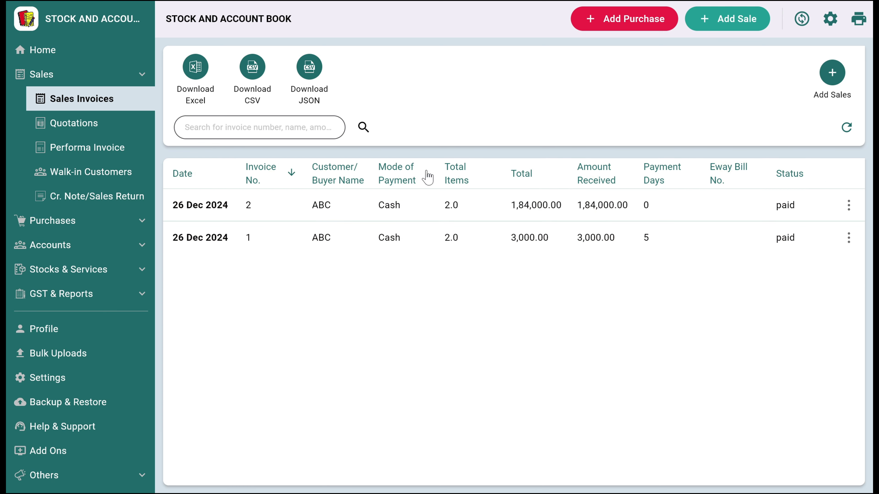
{"action": "left_click", "coordinate": [111, 52]}
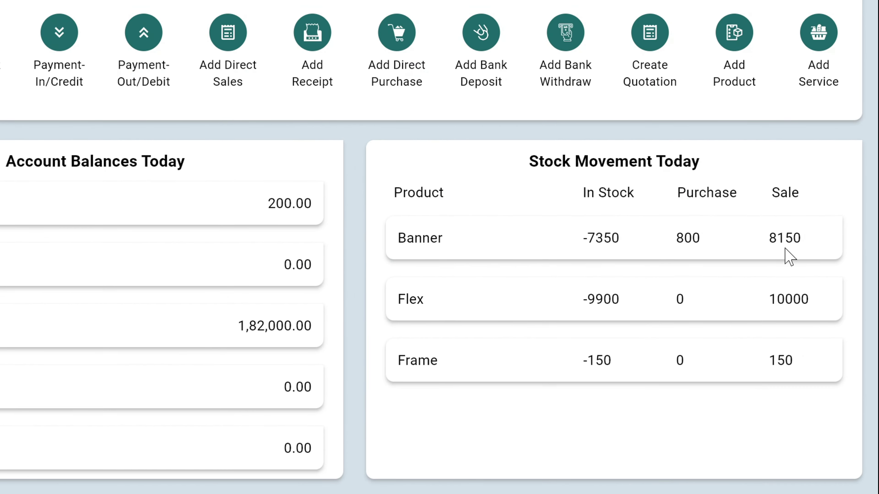